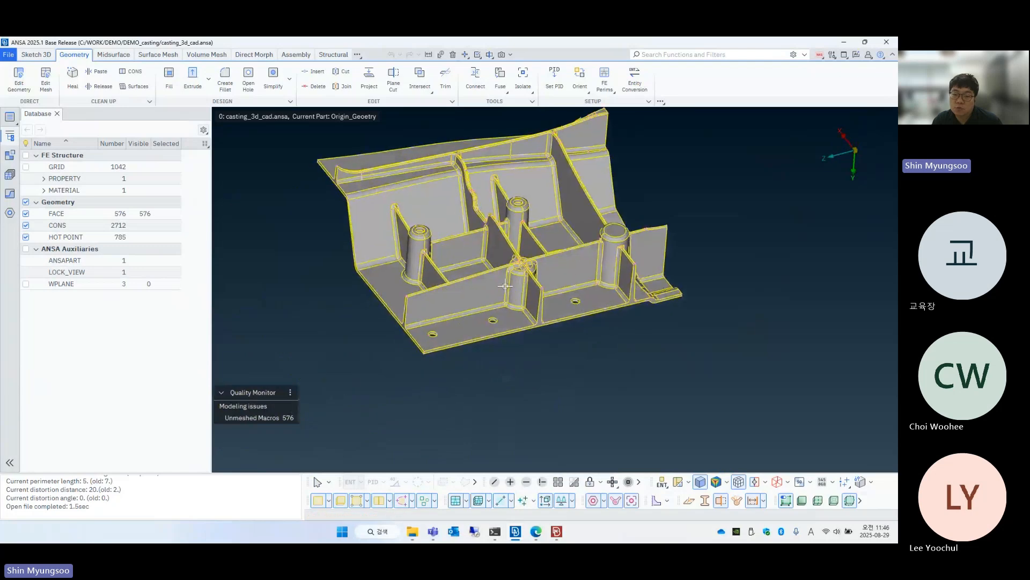
Step: Examine the fillets around the central boss and its rib junction on the casting, from base to top
left_click_drag(508, 289, 511, 282, "ctrl")
scroll(531, 292, "up", 4)
scroll(555, 285, "up", 5)
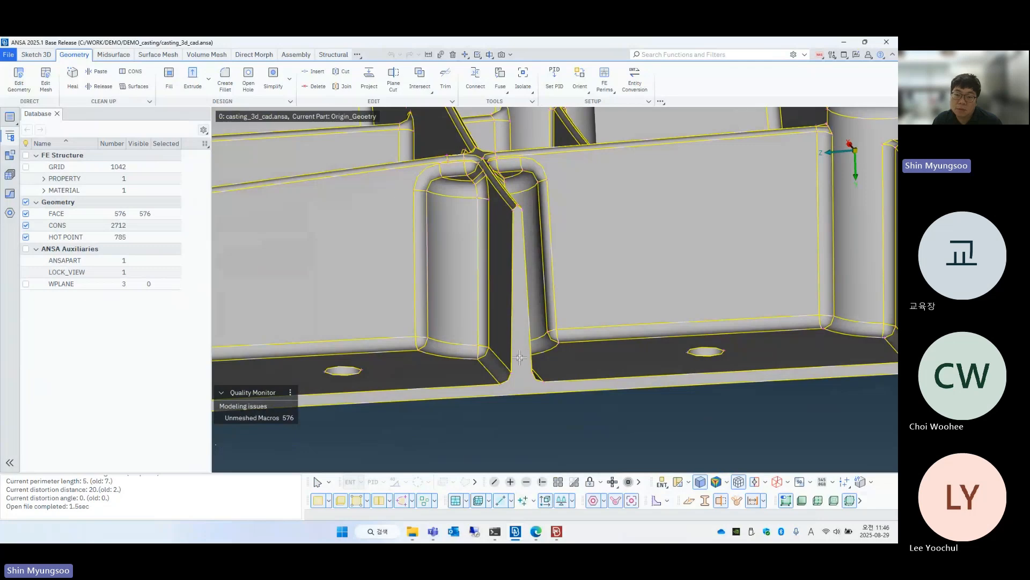
left_click_drag(521, 349, 550, 272, "ctrl")
scroll(473, 290, "up", 6)
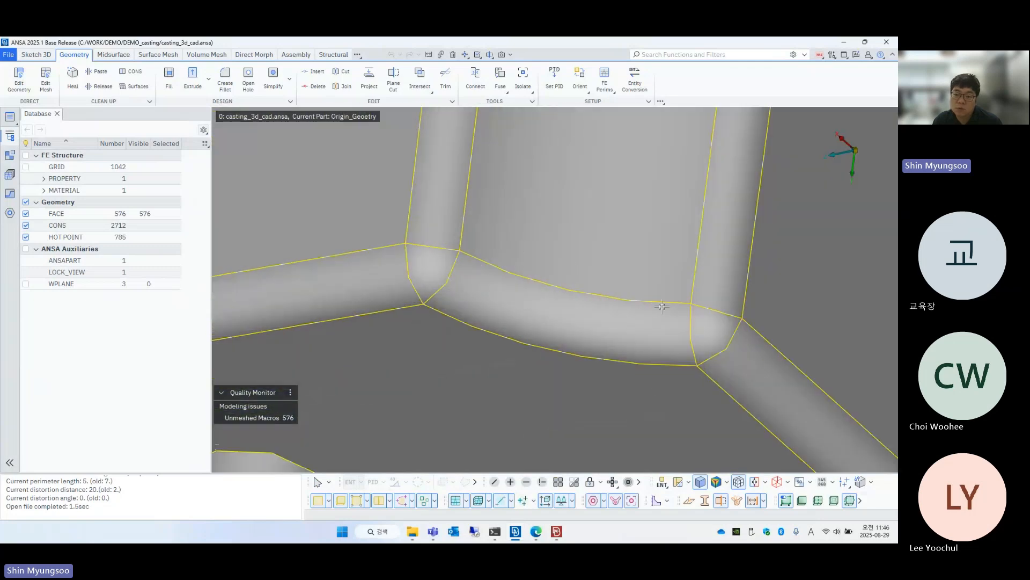
scroll(743, 357, "down", 4)
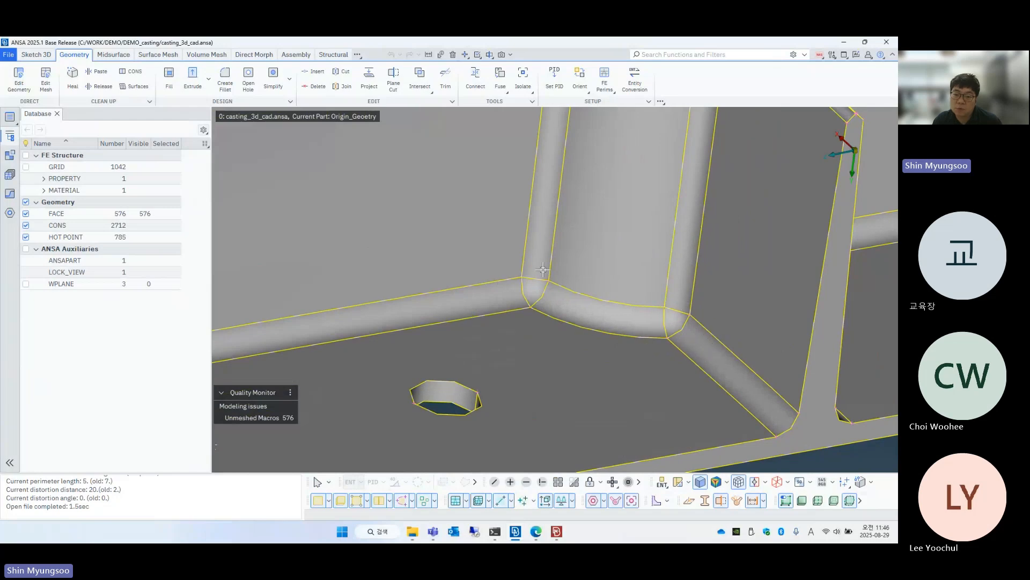
left_click_drag(557, 263, 538, 277, "ctrl")
scroll(537, 277, "up", 4)
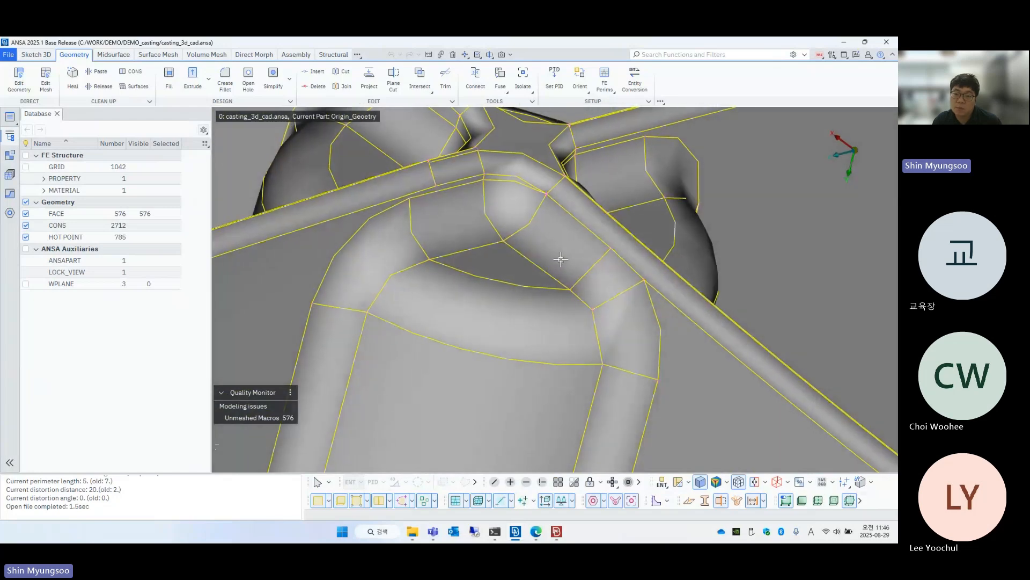
left_click_drag(596, 225, 557, 224, "ctrl")
middle_click_drag(297, 223, 424, 229, "ctrl")
left_click_drag(424, 229, 470, 315, "ctrl")
scroll(470, 315, "up", 6)
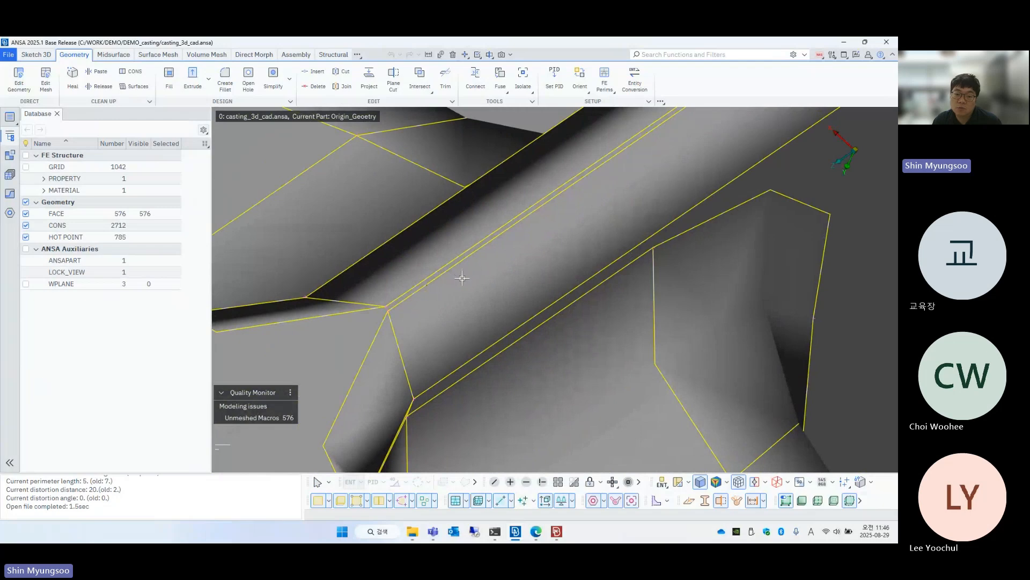
scroll(480, 262, "down", 2)
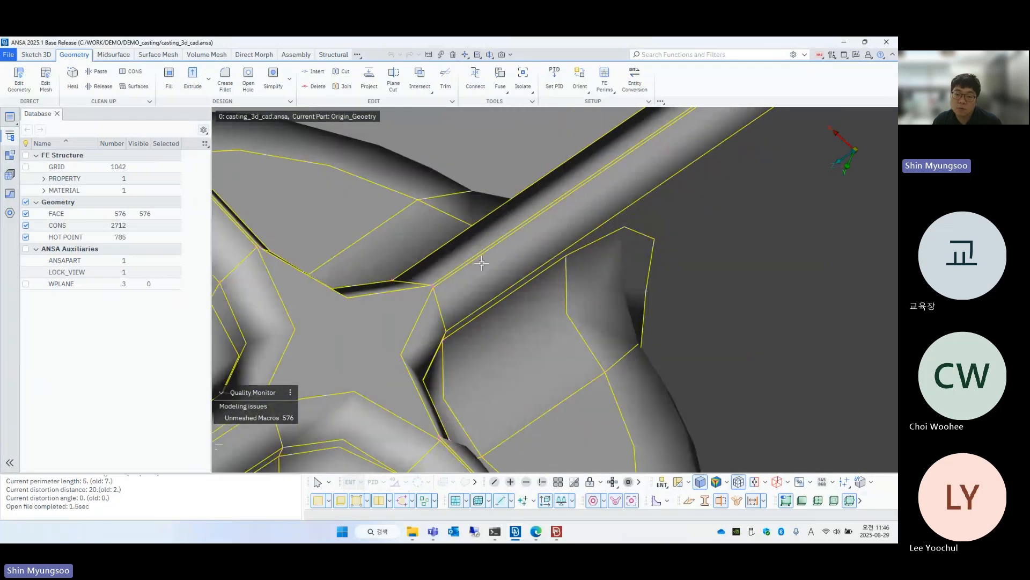
scroll(499, 292, "down", 5)
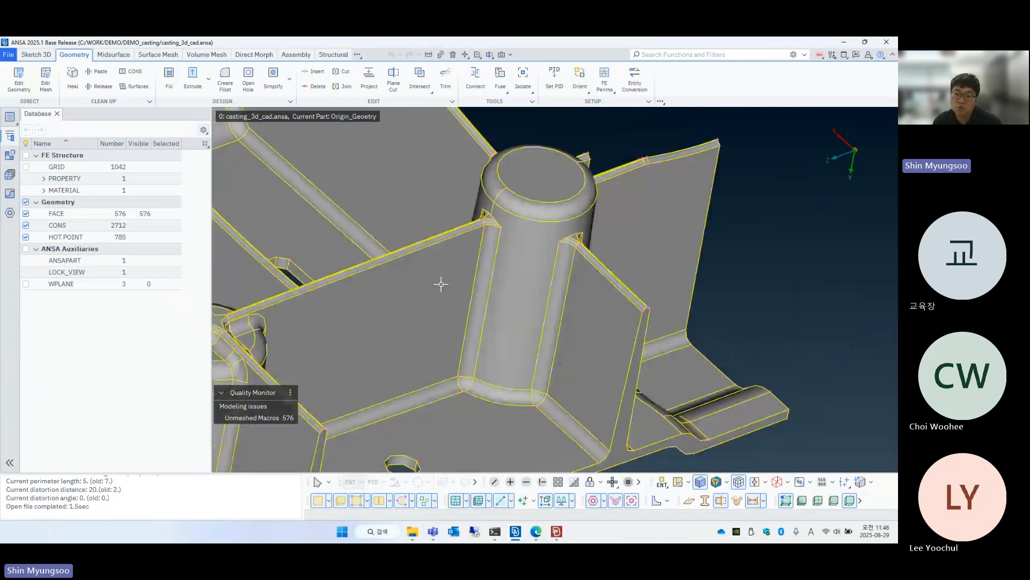
Step: Examine the tapered rib cross-sections and varying wall thickness along the outer edges of the casting
left_click_drag(441, 284, 467, 288, "ctrl")
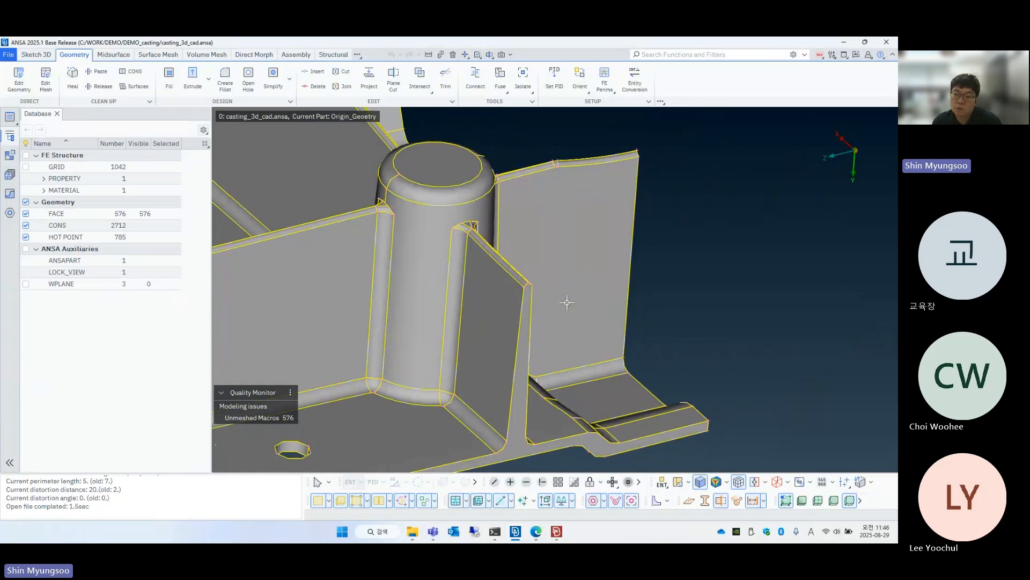
left_click_drag(564, 301, 520, 284, "ctrl")
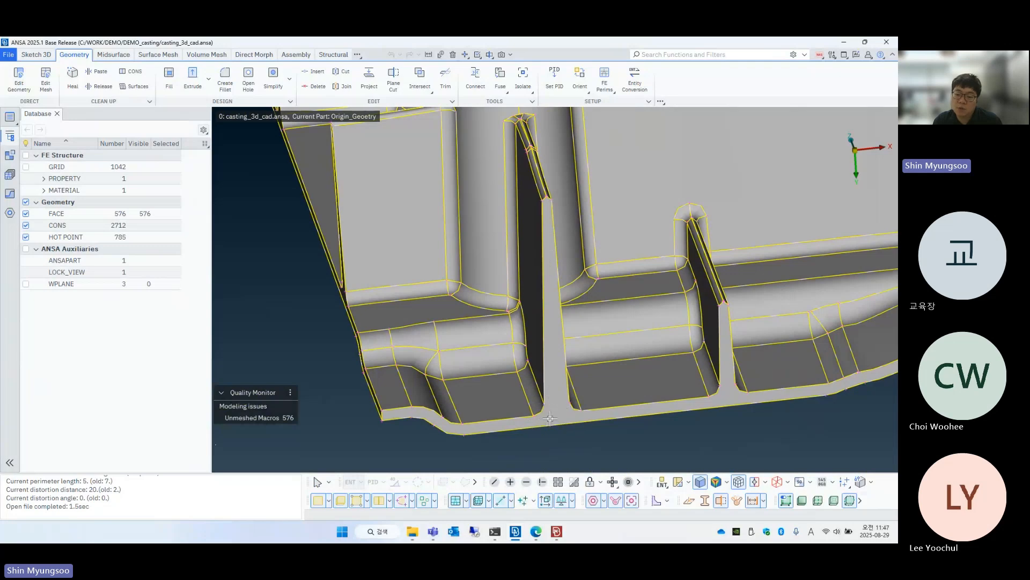
scroll(666, 377, "down", 10)
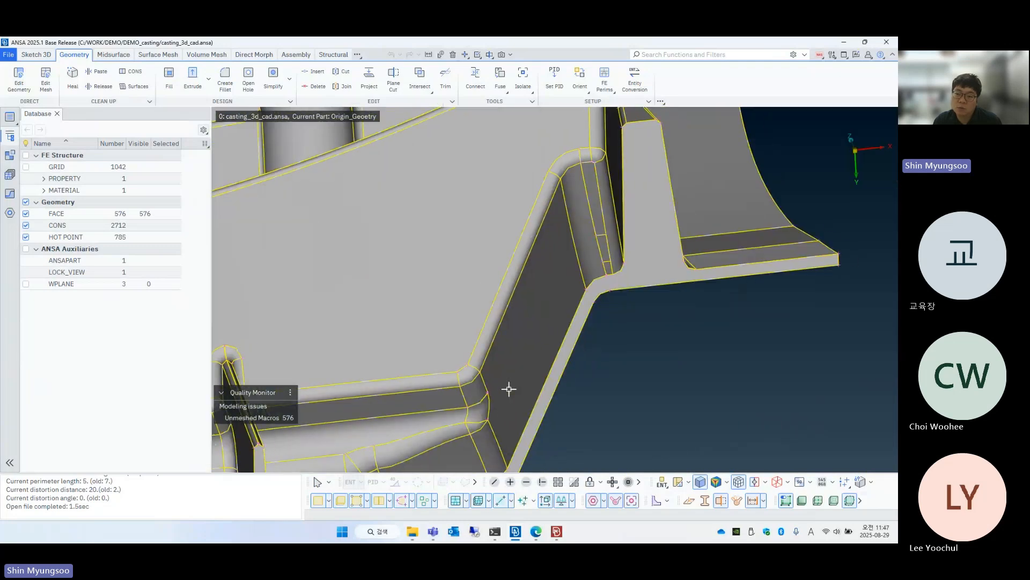
scroll(632, 307, "up", 2)
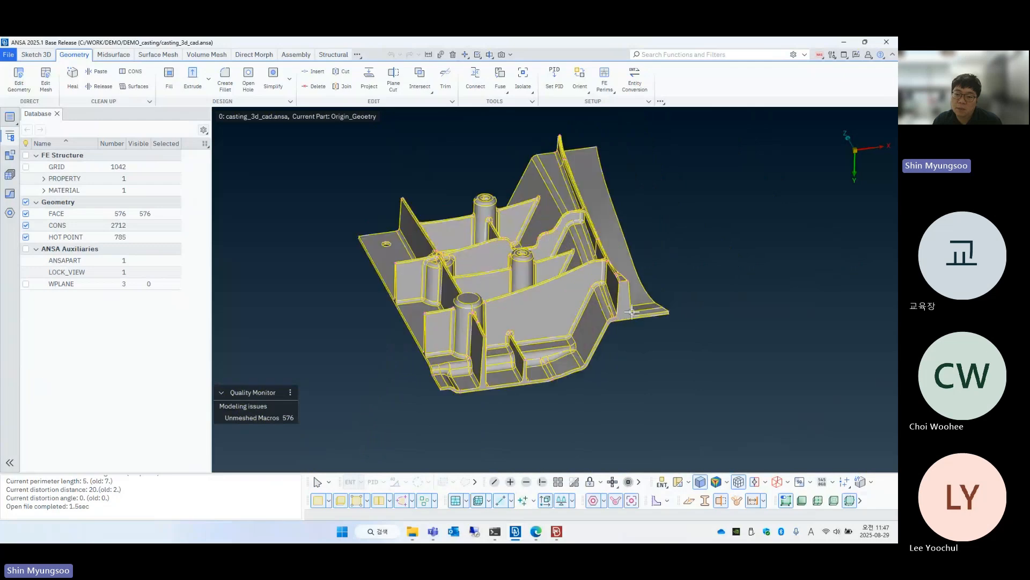
scroll(628, 301, "up", 6)
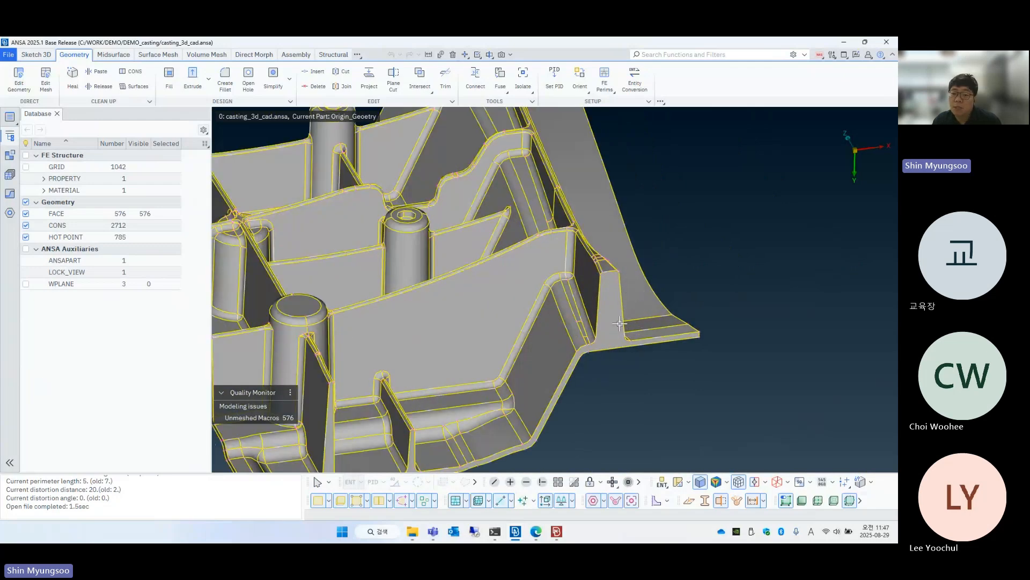
scroll(536, 210, "up", 2)
scroll(536, 210, "up", 2)
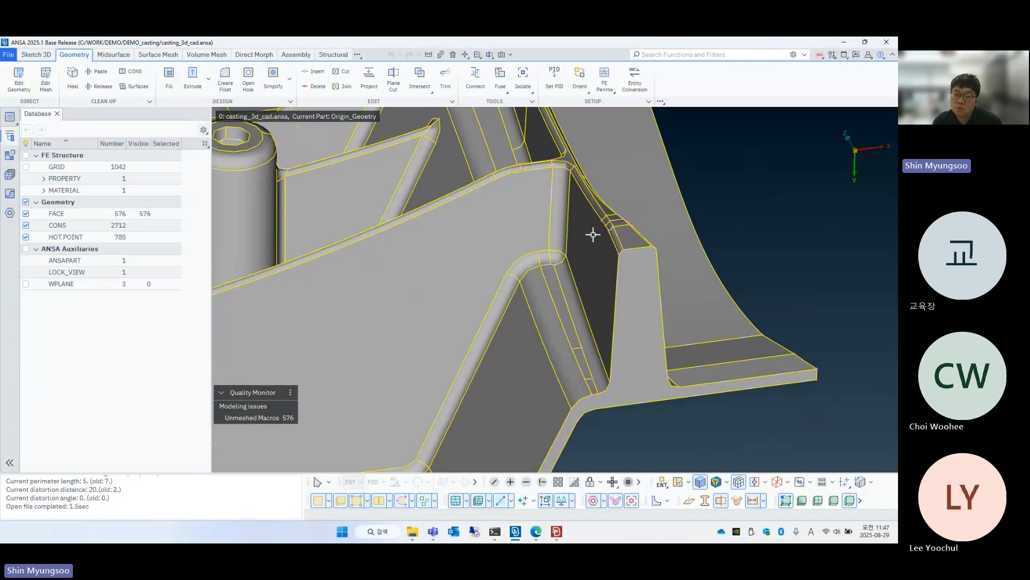
scroll(572, 327, "up", 3)
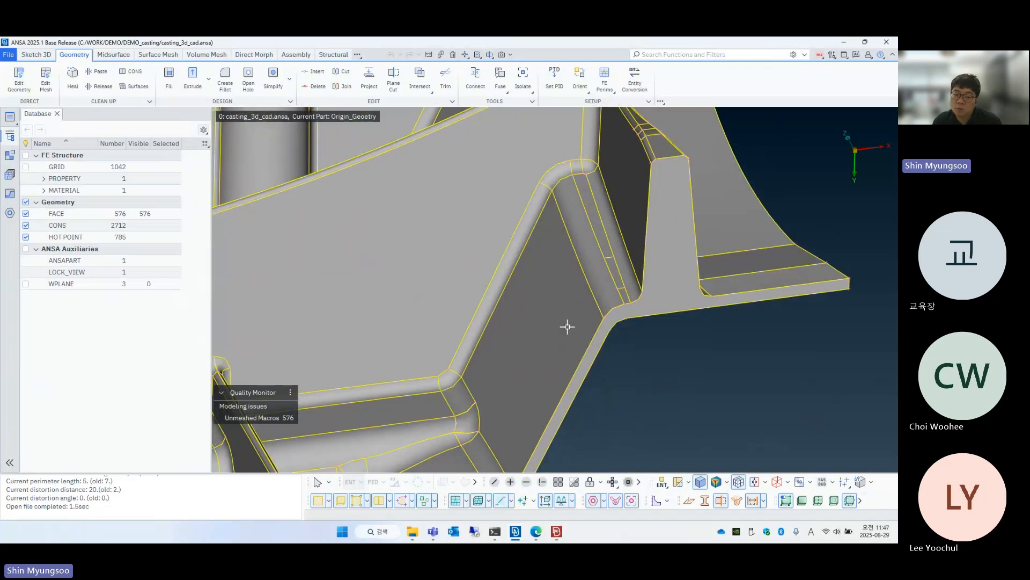
scroll(619, 250, "down", 4)
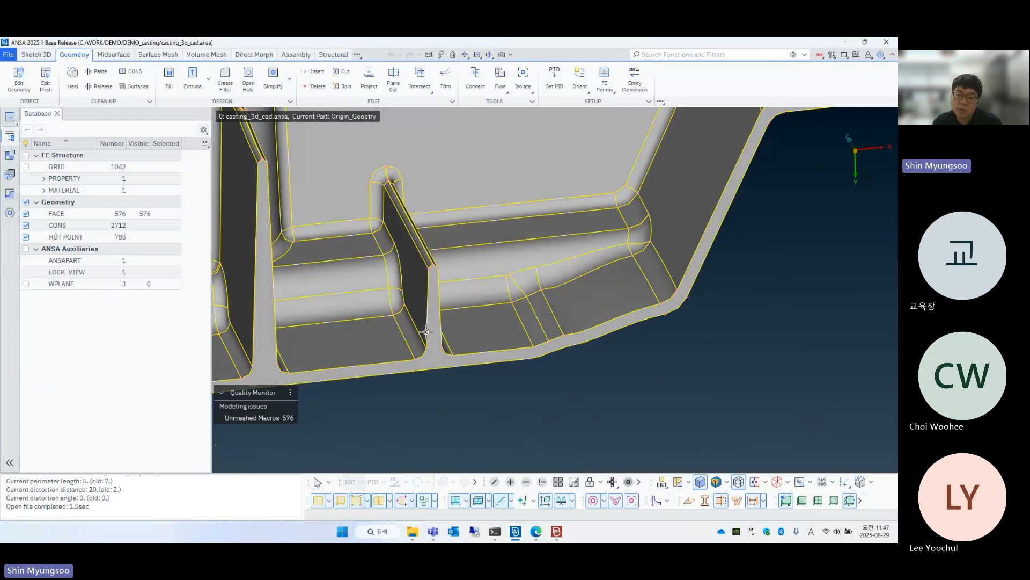
middle_click_drag(423, 326, 605, 323, "ctrl")
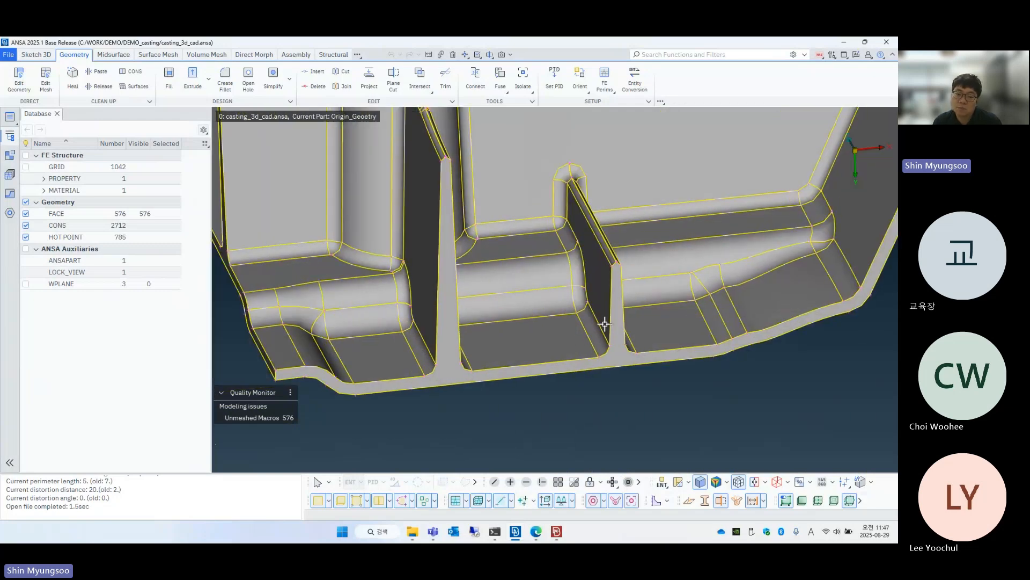
left_click_drag(470, 322, 617, 292, "ctrl")
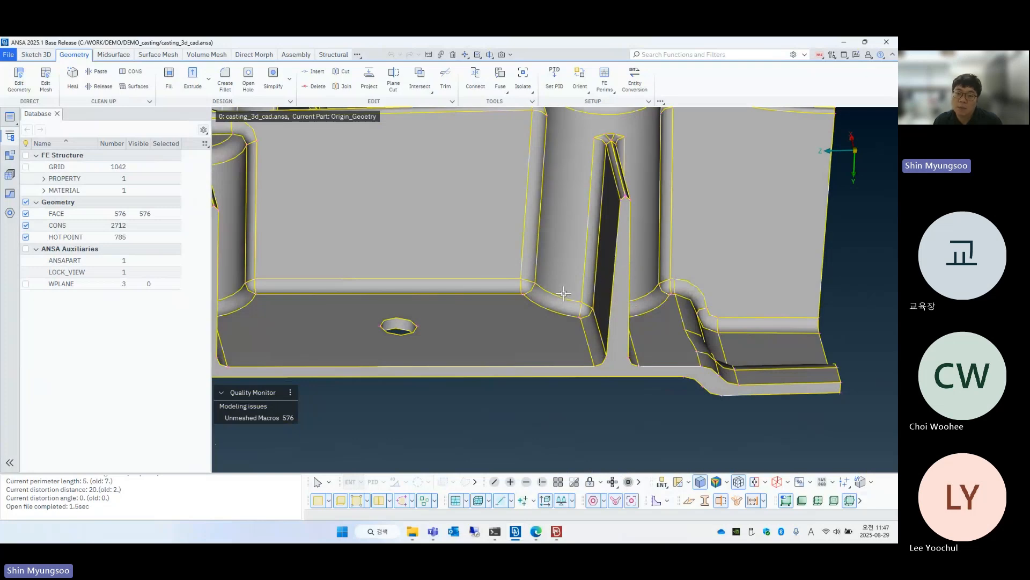
left_click_drag(563, 293, 512, 248, "ctrl")
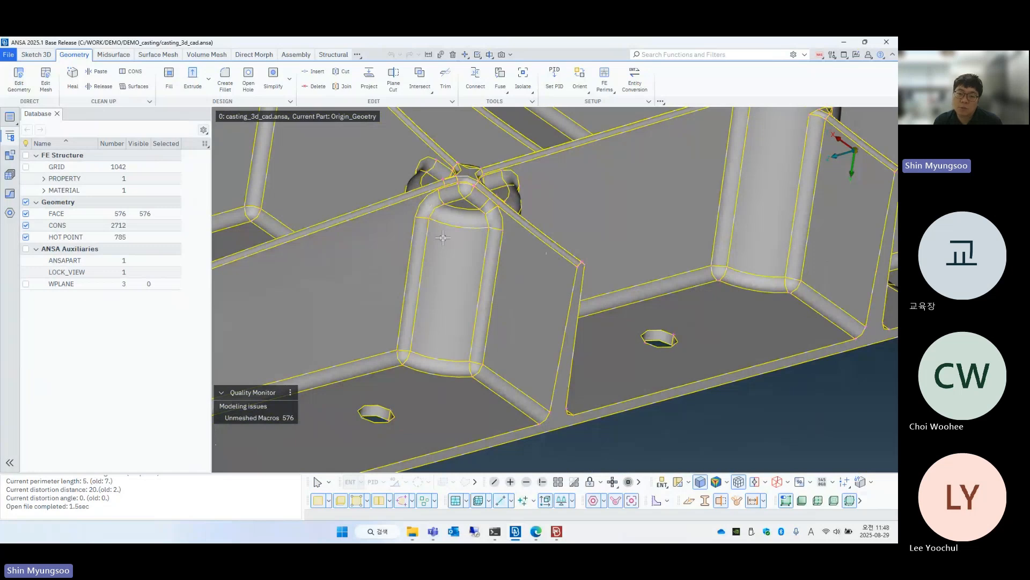
middle_click_drag(436, 272, 471, 248)
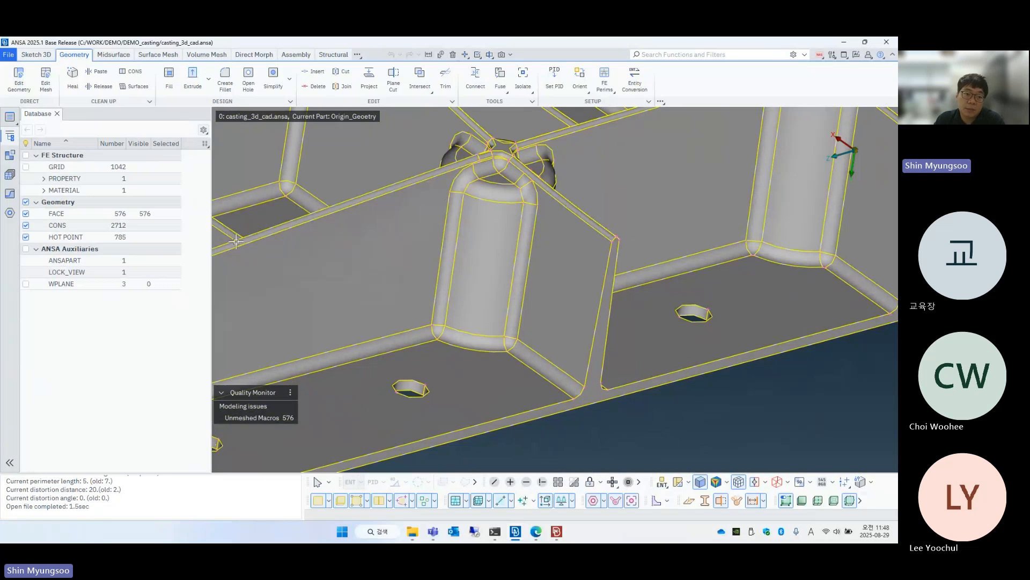
Step: Start the midsurface Middle command and choose the Casting method
left_click(115, 55)
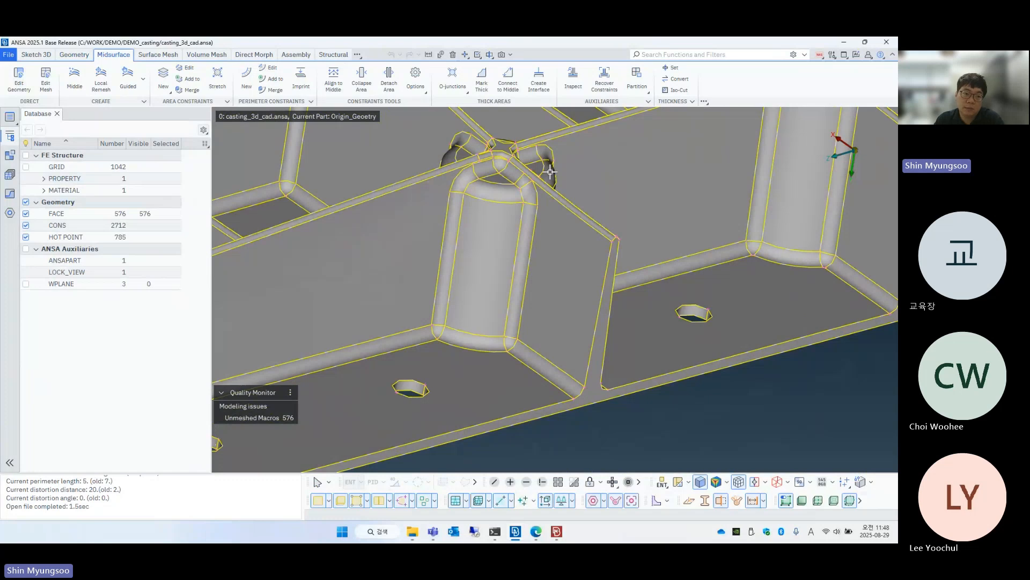
middle_click_drag(495, 237, 485, 228, "ctrl")
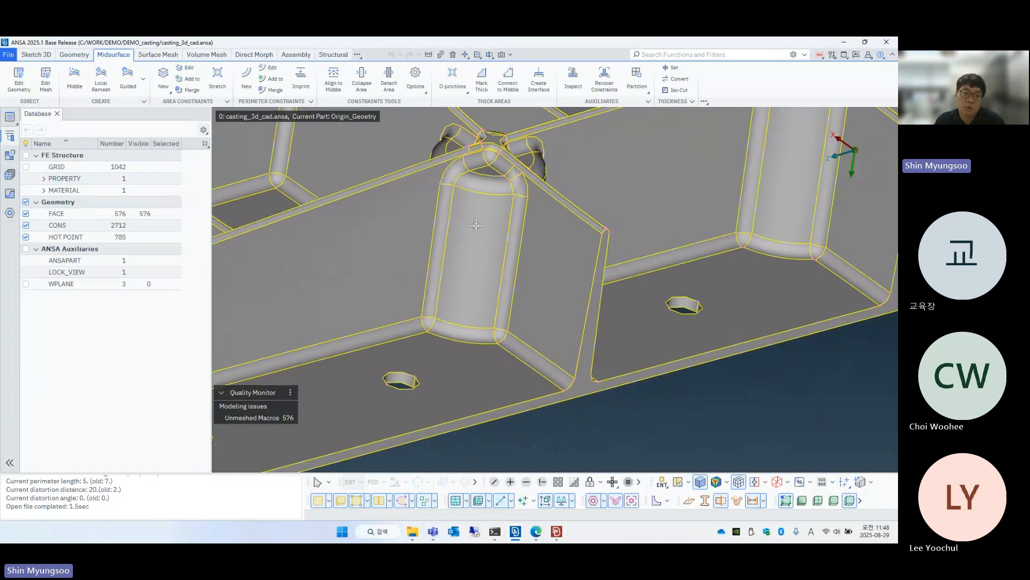
left_click(75, 81)
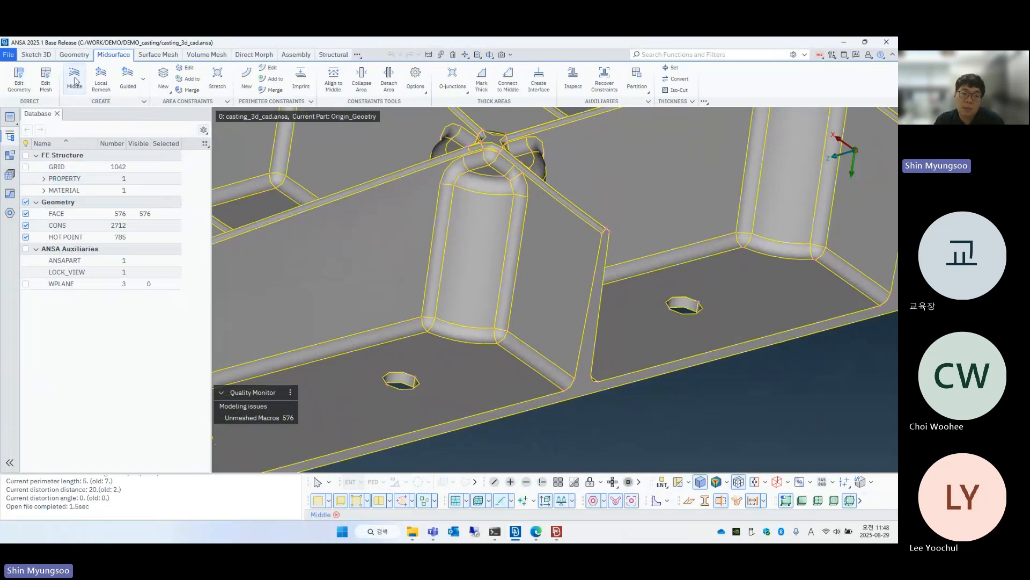
left_click_drag(757, 192, 620, 134)
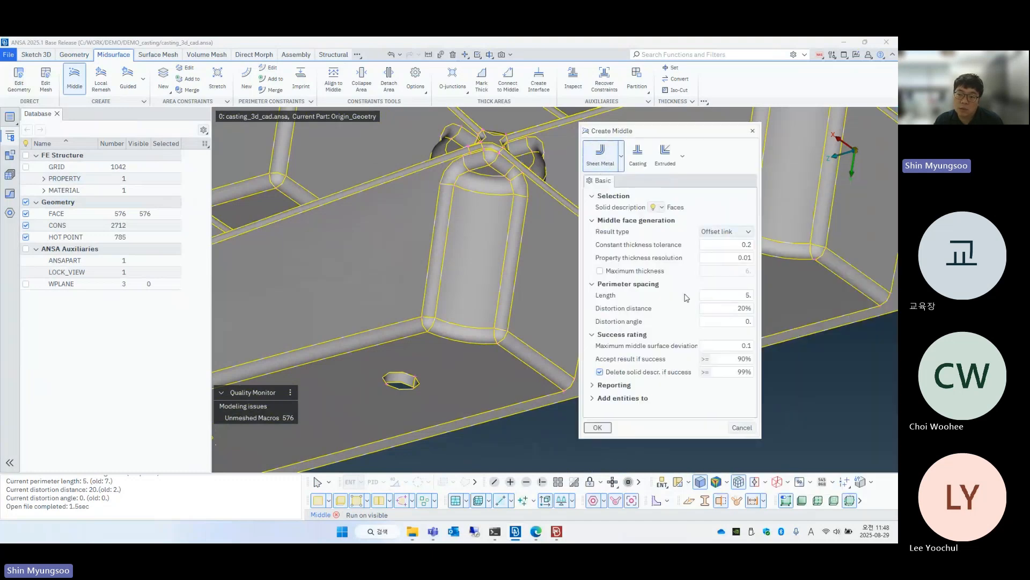
left_click(638, 156)
Step: Measure the thickness at the thin upper end of the rib beside the central boss
scroll(508, 251, "down", 5)
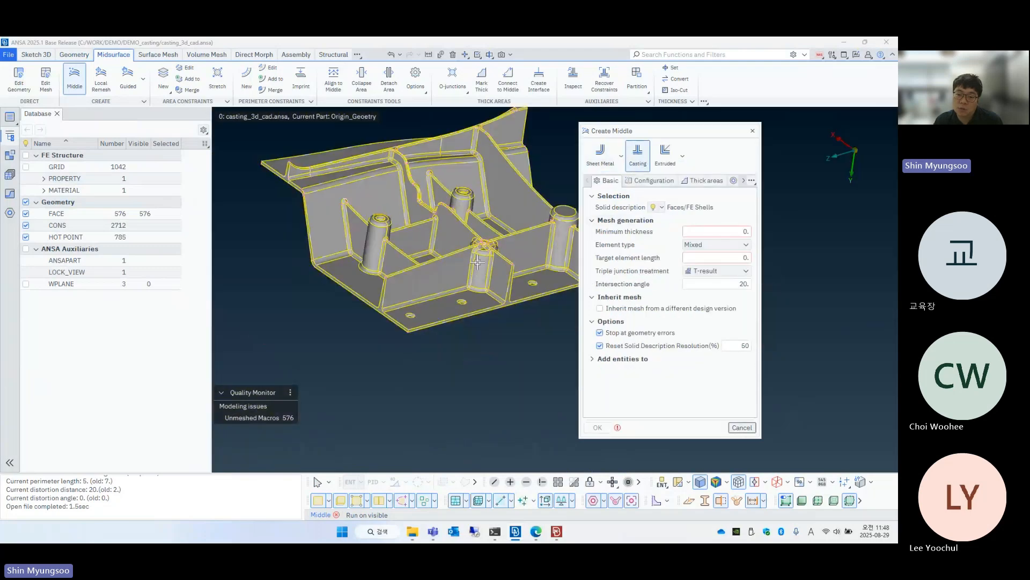
middle_click_drag(476, 266, 447, 286, "ctrl")
scroll(447, 286, "down", 5)
scroll(447, 286, "up", 5)
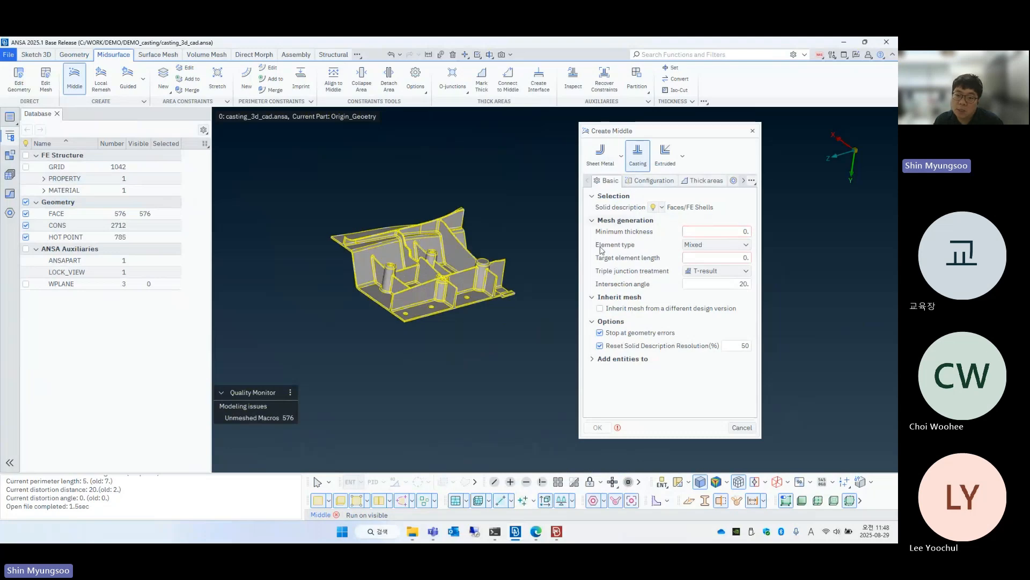
scroll(459, 288, "up", 10)
scroll(422, 299, "up", 10)
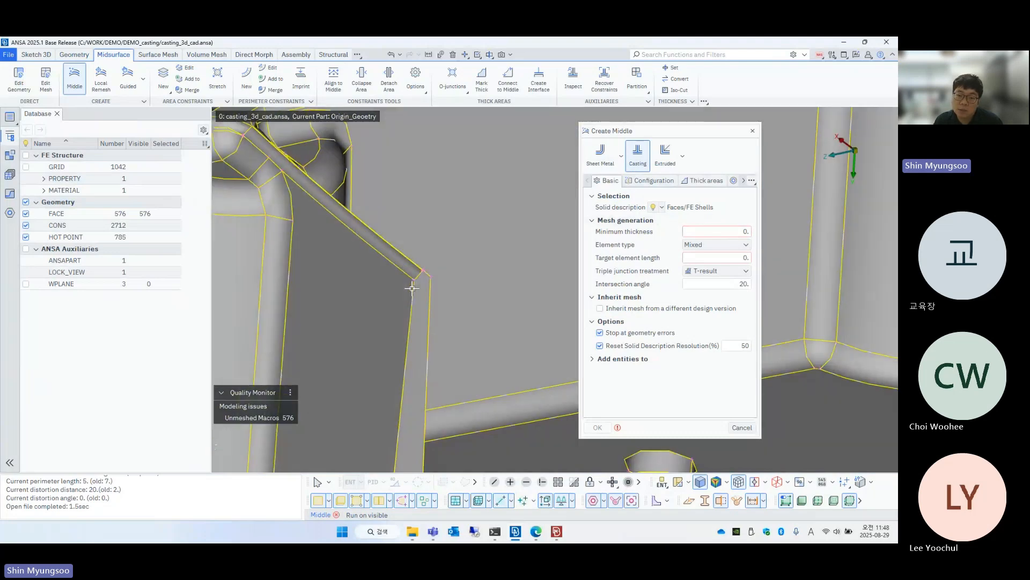
left_click(428, 54)
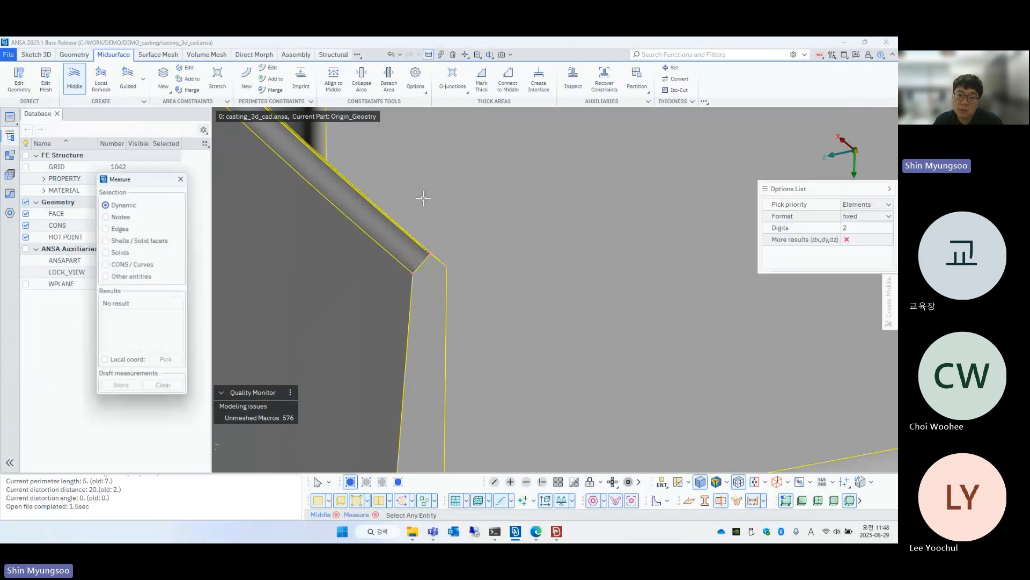
left_click(445, 267)
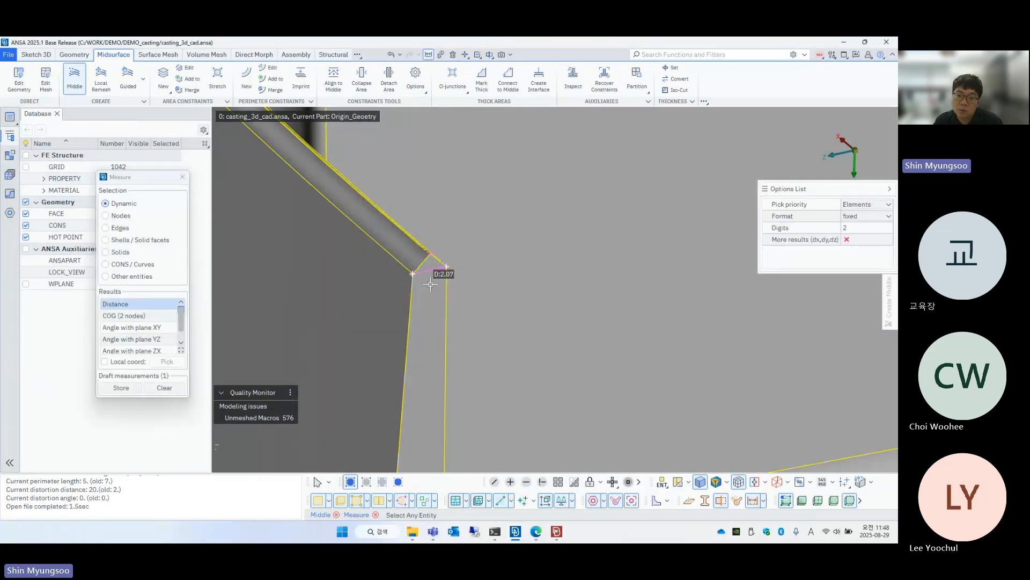
left_click(483, 281)
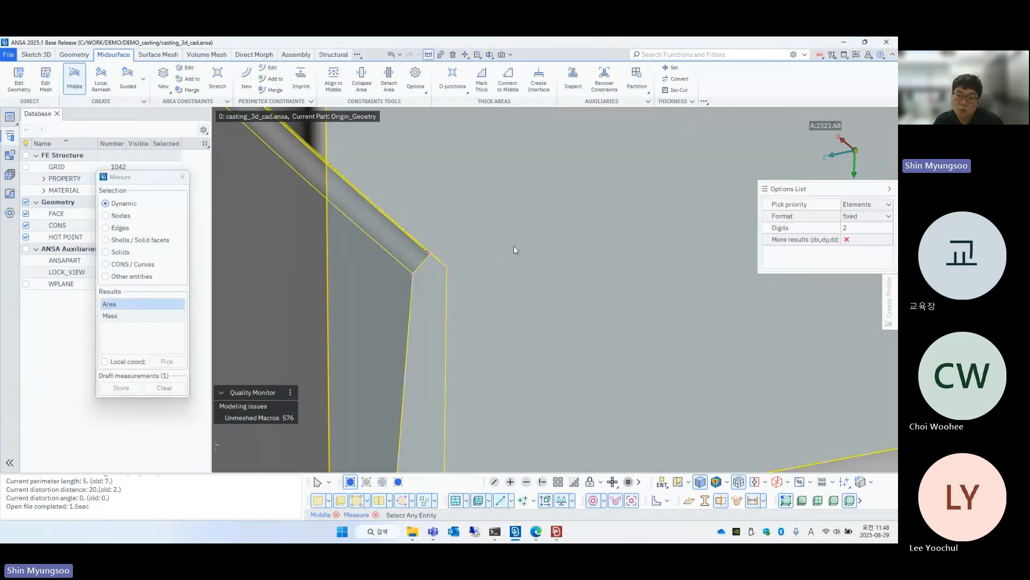
key("Escape")
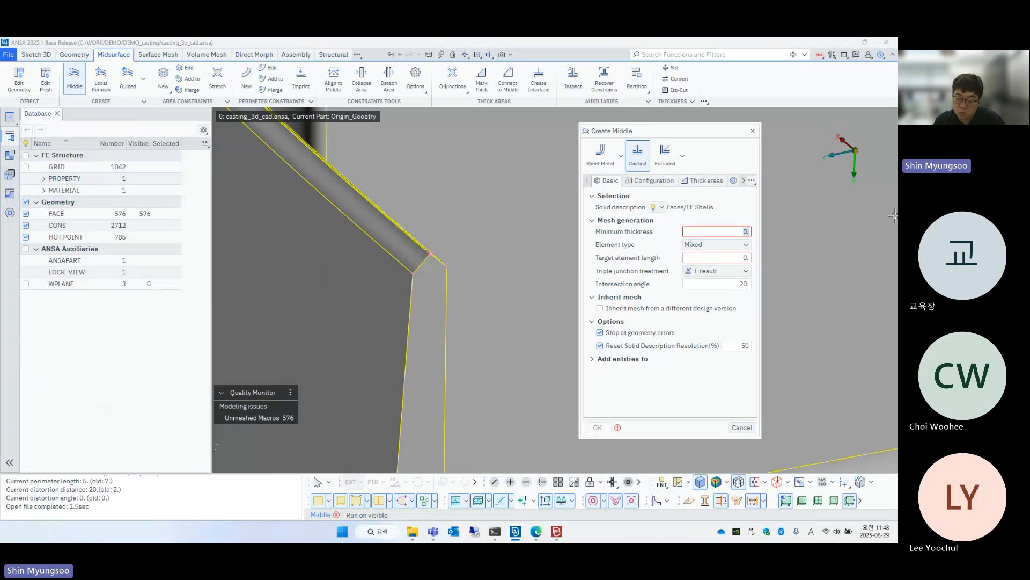
Step: Set the minimum thickness to 1.5 and target element length to 3, keep T-result for triple junctions, and widen the Create Middle dialog
type("1")
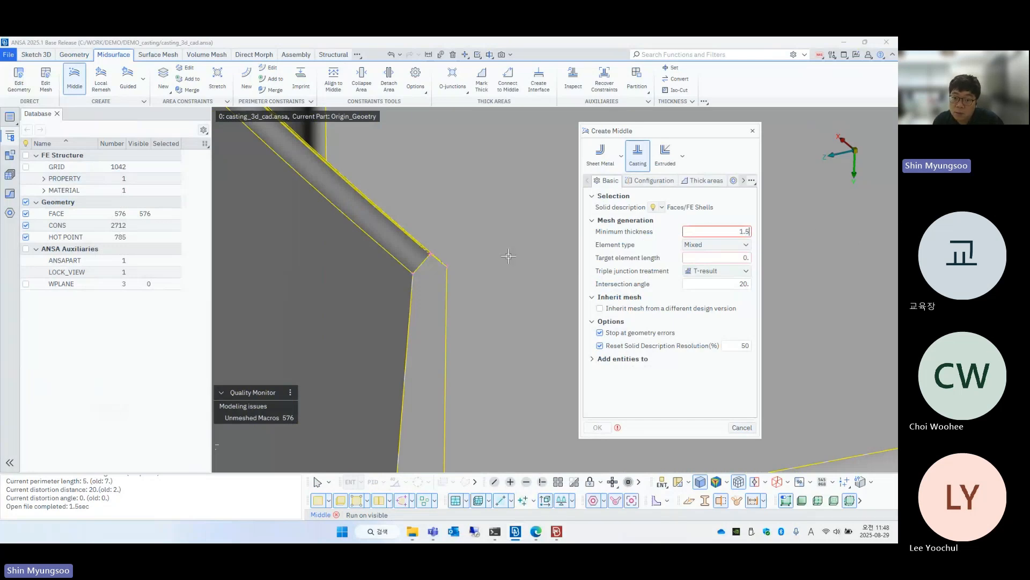
left_click(713, 256)
type("3")
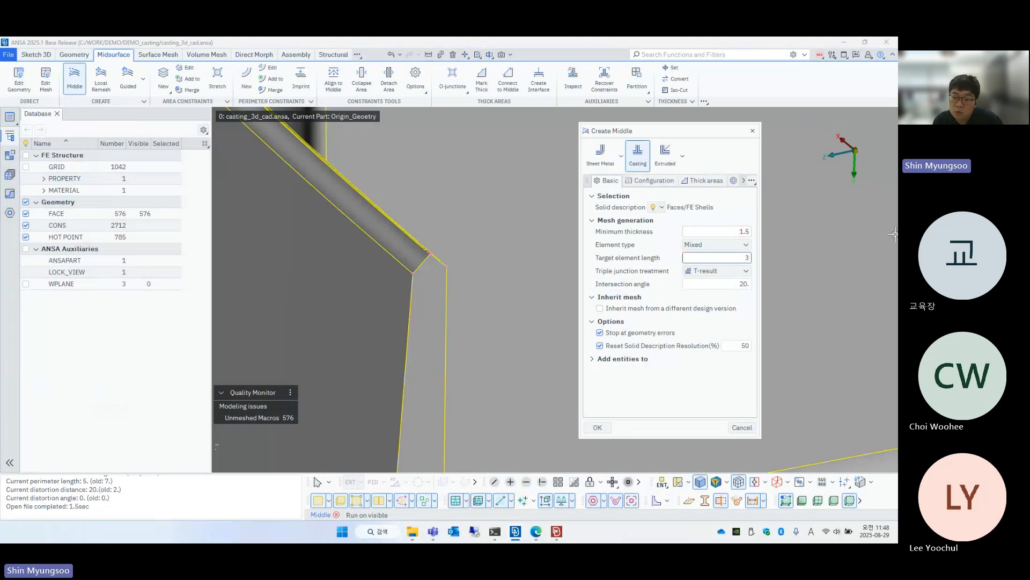
left_click(696, 272)
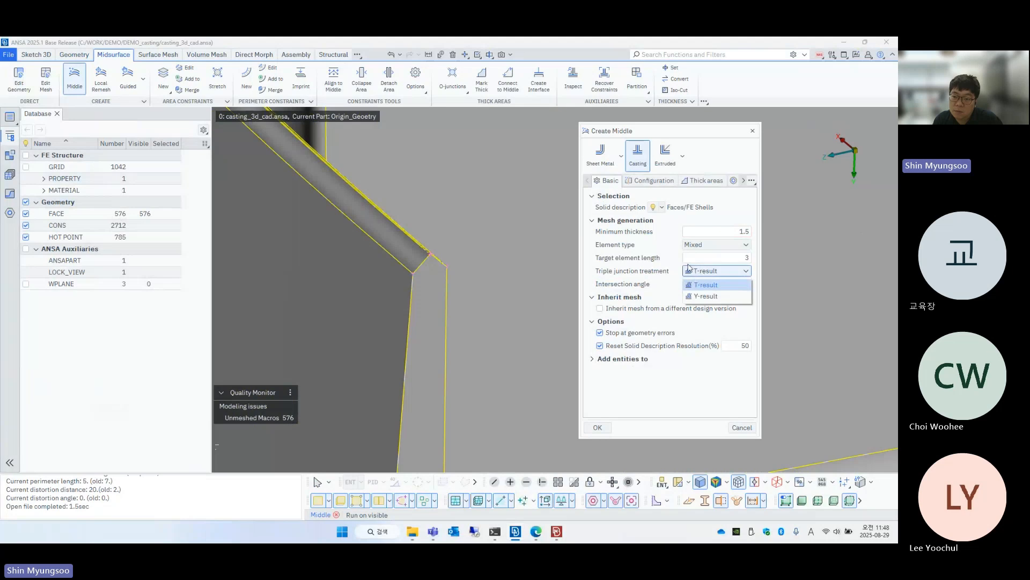
left_click(704, 271)
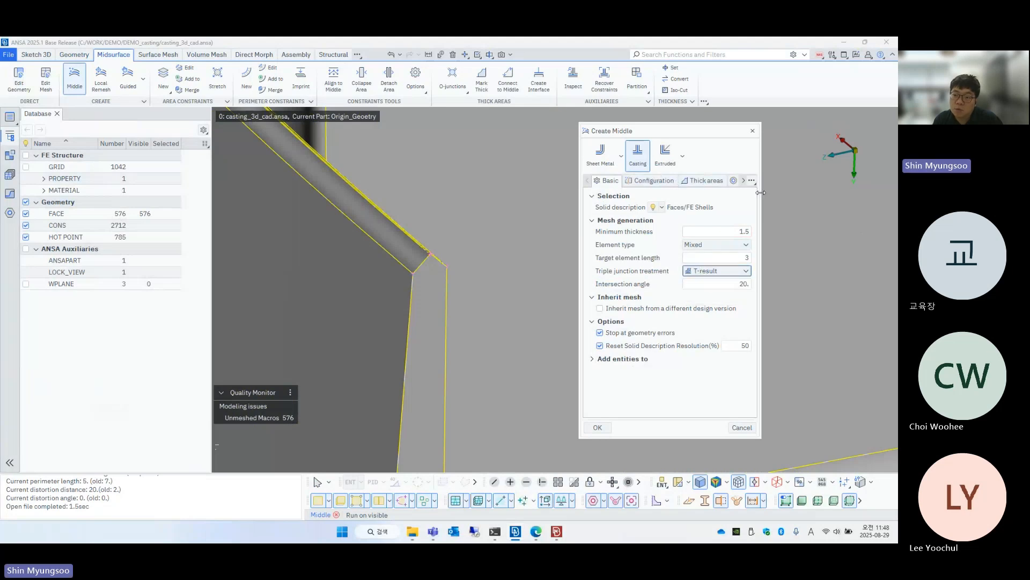
left_click_drag(760, 192, 841, 193)
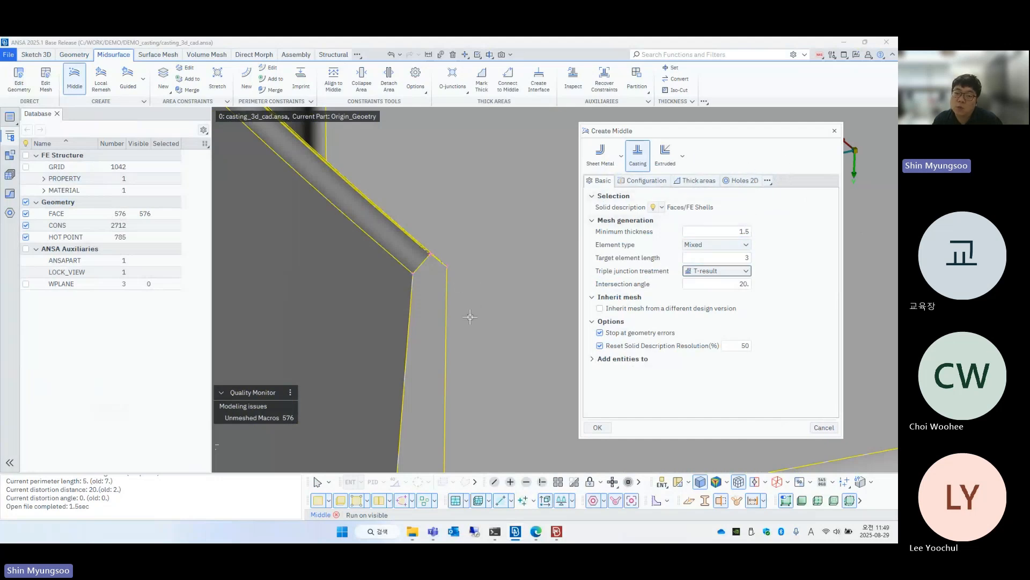
Step: Generate the Casting midsurface mesh with the configured thickness, element length and junction settings
scroll(476, 261, "down", 5)
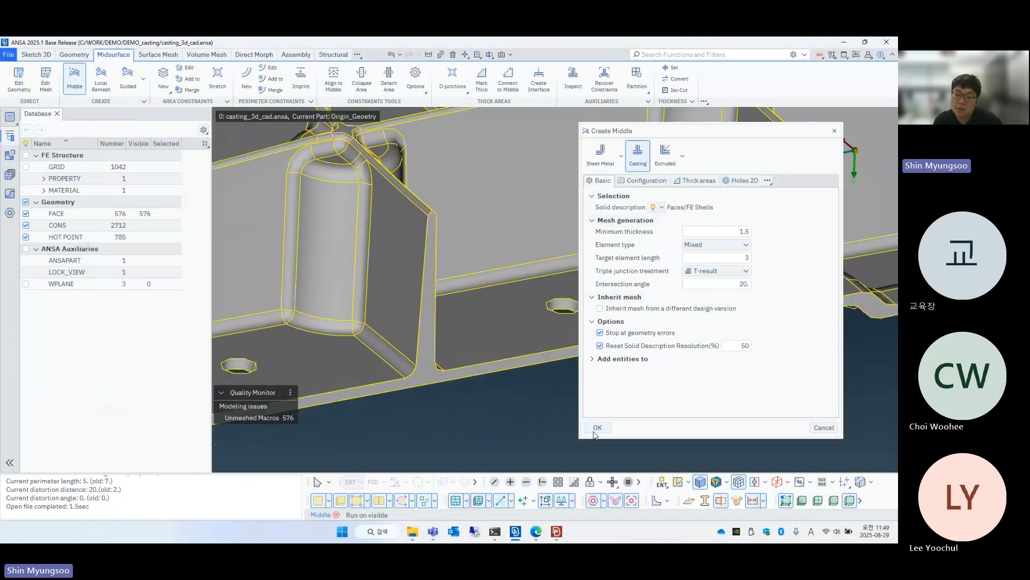
left_click(597, 429)
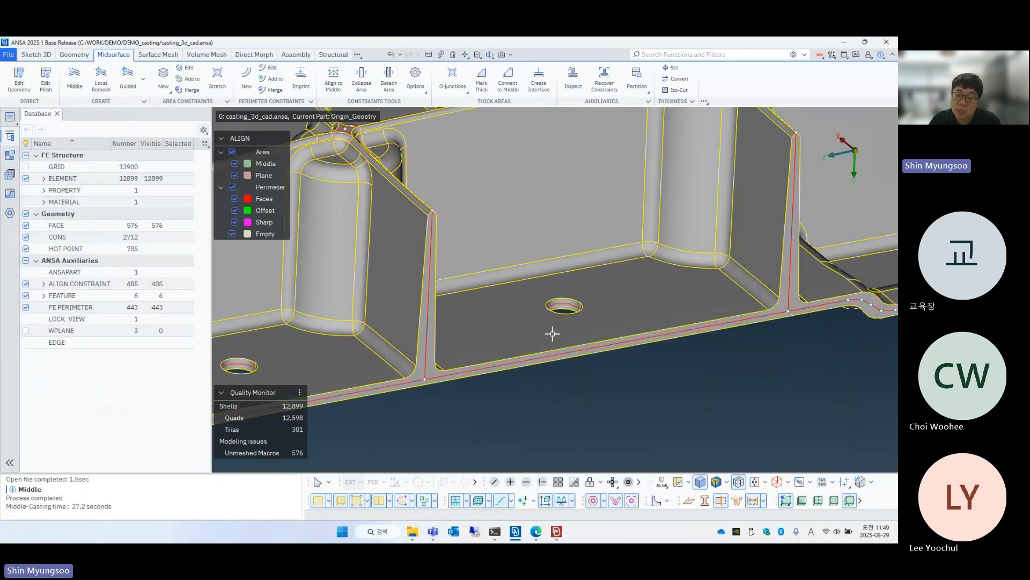
middle_click_drag(497, 318, 651, 269, "ctrl")
middle_click_drag(525, 267, 580, 264, "ctrl")
scroll(579, 265, "down", 5)
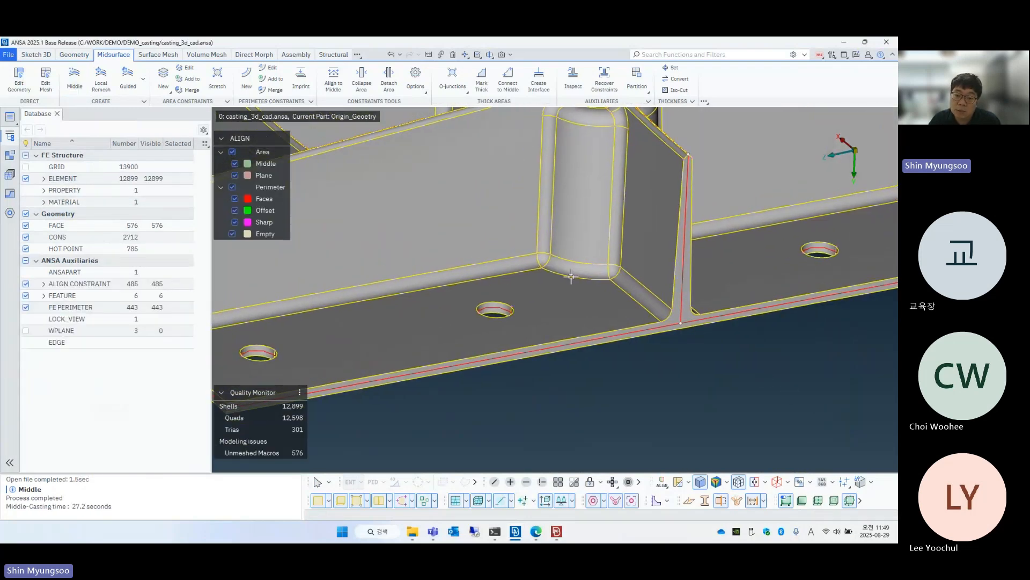
Step: Hide the geometry faces to show only the midsurface shell mesh around the outer boss and its ribs
left_click(328, 501)
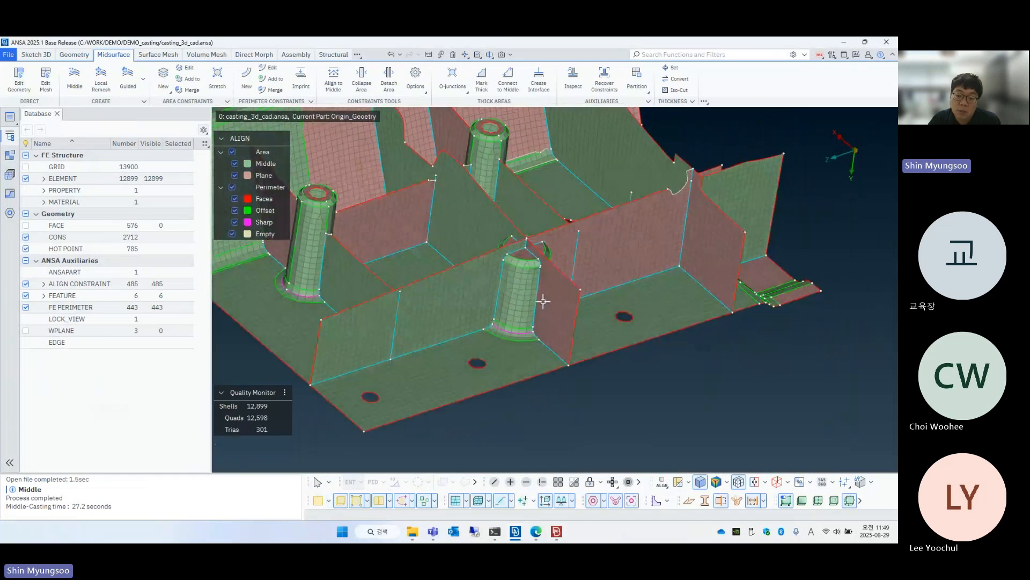
scroll(545, 299, "up", 5)
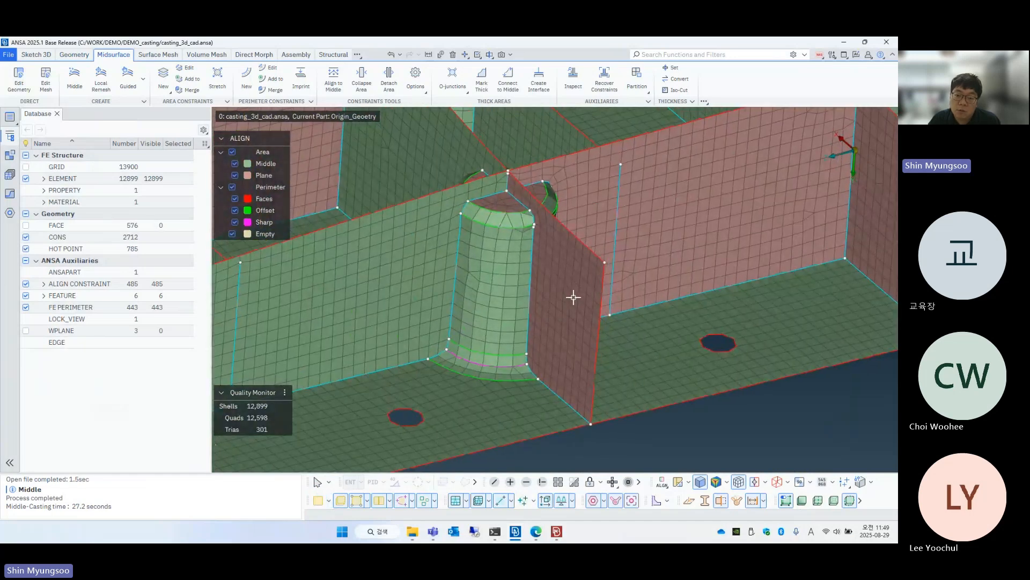
scroll(525, 188, "up", 4)
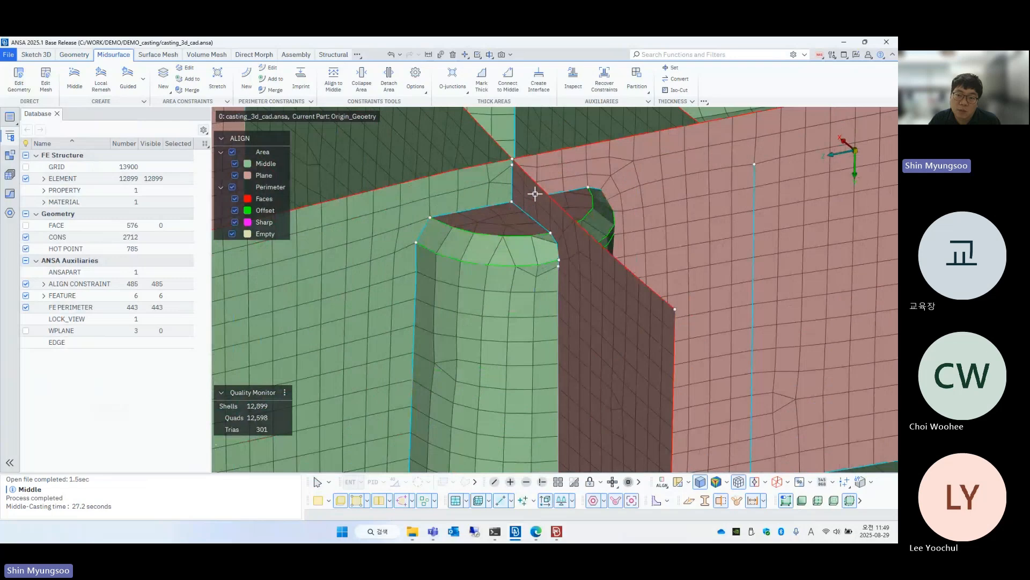
Step: Compare the original faces with the midsurface mesh at the rib junction above the outer boss
left_click(319, 500)
left_click_drag(449, 356, 469, 345, "ctrl")
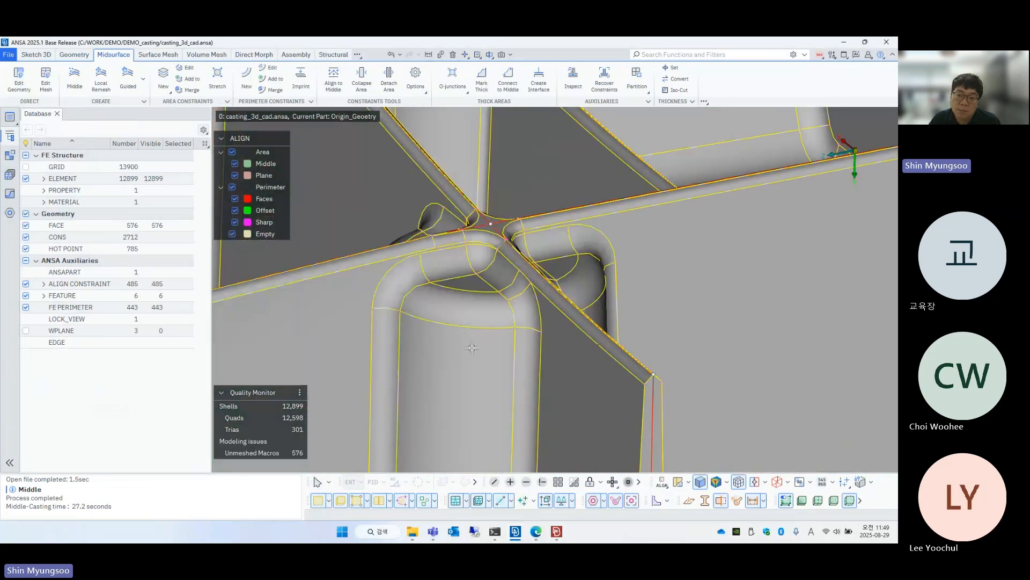
scroll(483, 352, "up", 1)
scroll(506, 239, "up", 4)
left_click_drag(509, 250, 449, 235, "ctrl")
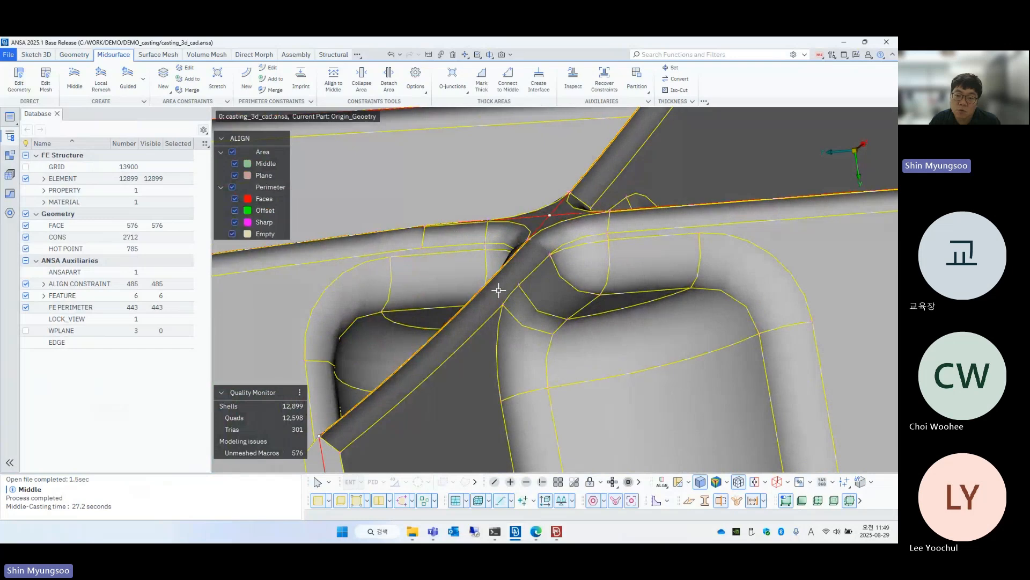
left_click_drag(497, 290, 635, 249, "ctrl")
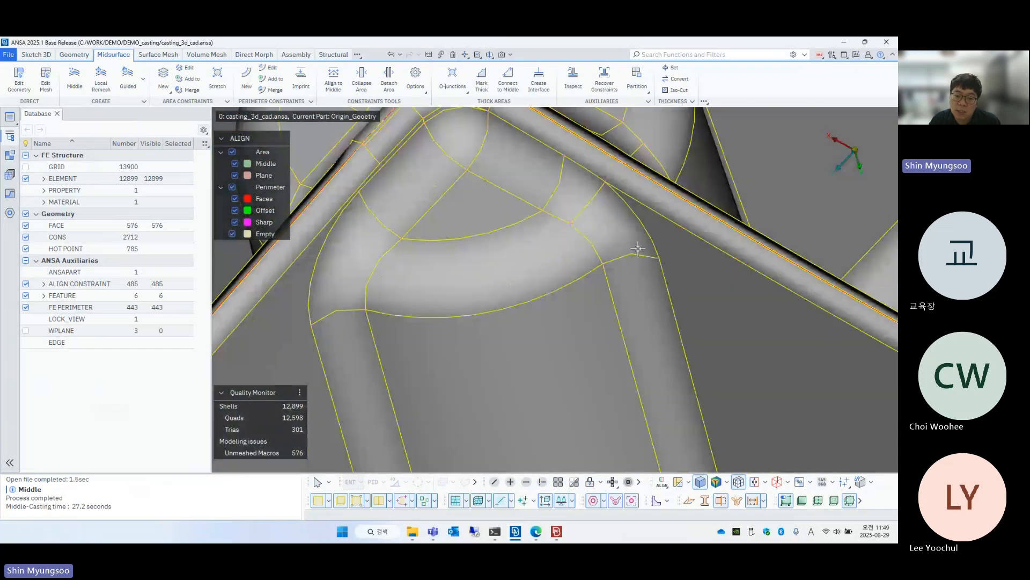
left_click(322, 504)
left_click_drag(489, 273, 509, 263, "ctrl")
middle_click_drag(437, 195, 518, 218, "ctrl")
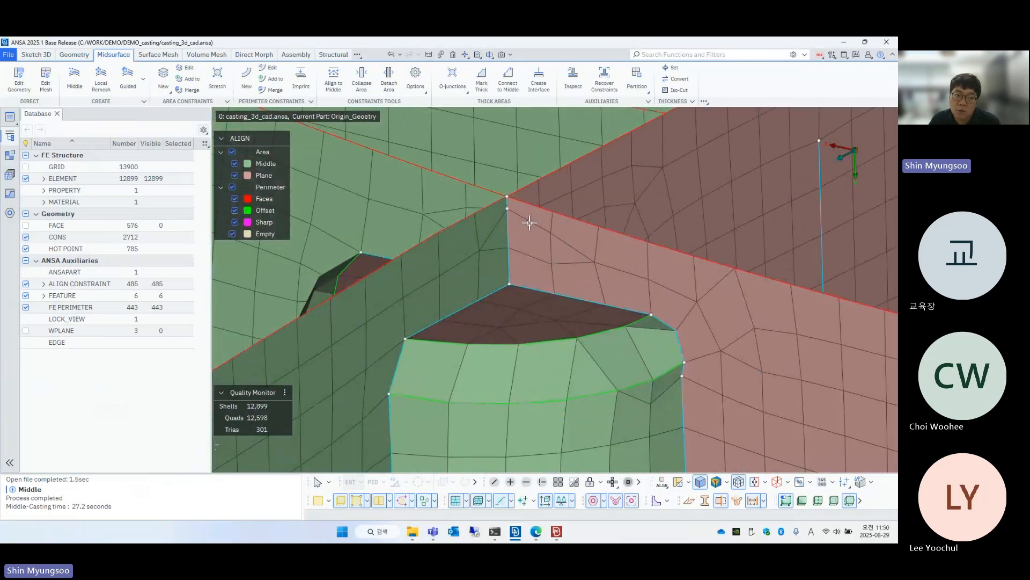
Step: Use Edit Geometry with perimeter Merge and Reconstruct to delete the extra hot point just below the rib junction above the boss
left_click(19, 81)
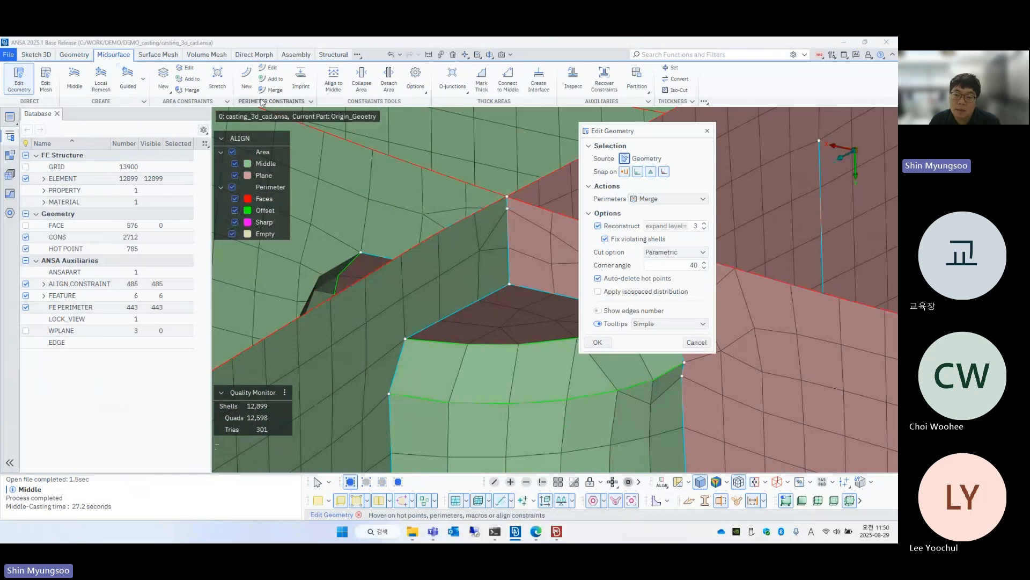
middle_click_drag(485, 235, 390, 232, "ctrl")
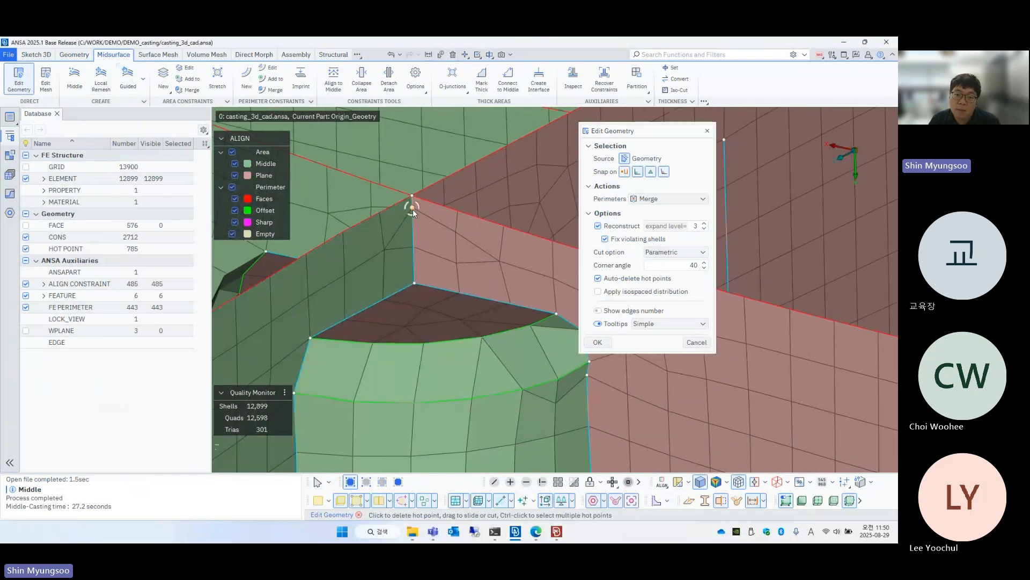
left_click(413, 209)
left_click_drag(393, 291, 374, 260, "ctrl")
scroll(446, 232, "down", 5)
left_click(399, 263)
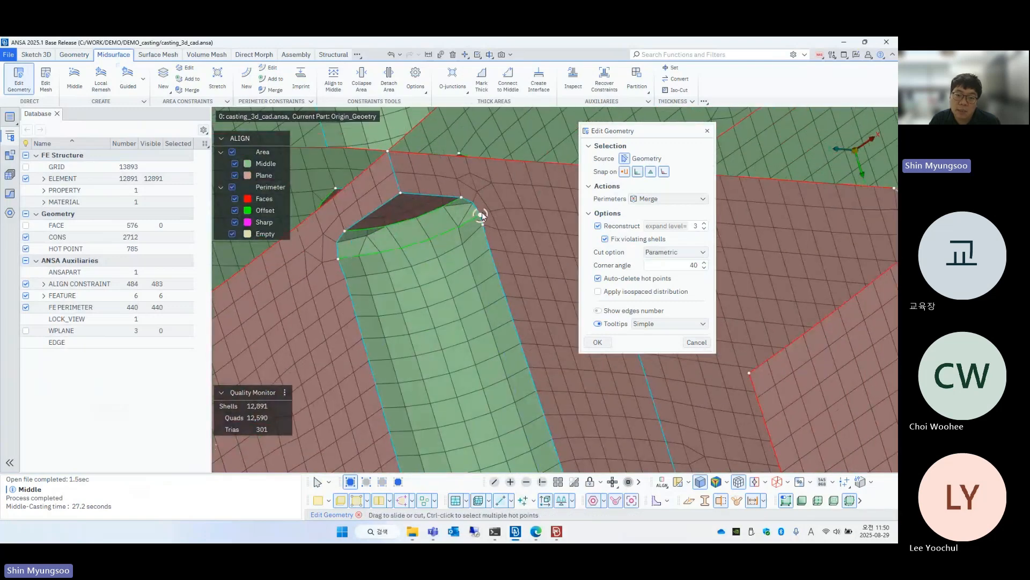
Step: Clean up the closely spaced hot points where the boss's upper rim meets the ribs
left_click_drag(481, 212, 456, 286, "ctrl")
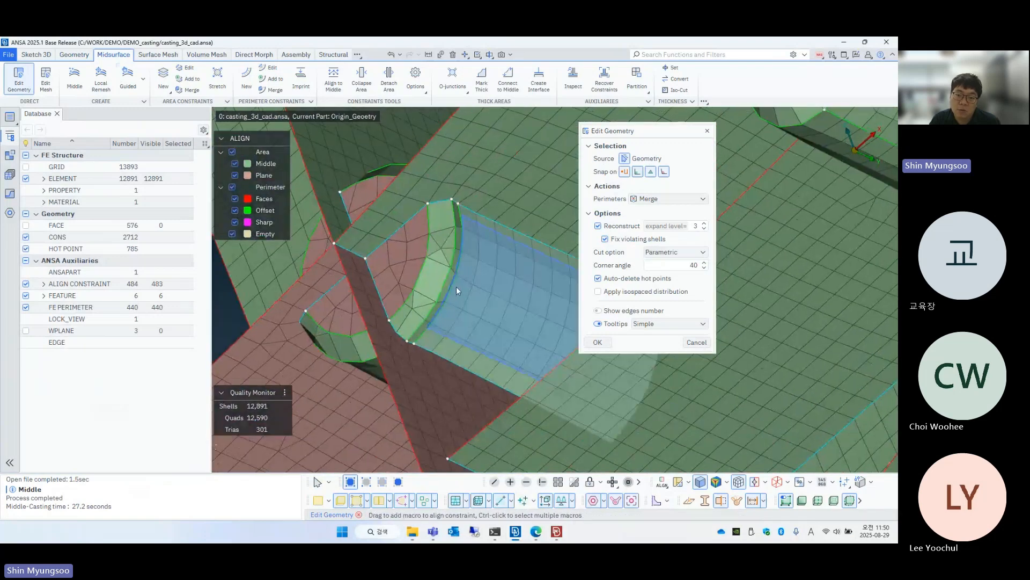
left_click(456, 285)
left_click_drag(454, 185, 432, 185, "ctrl")
left_click(436, 182)
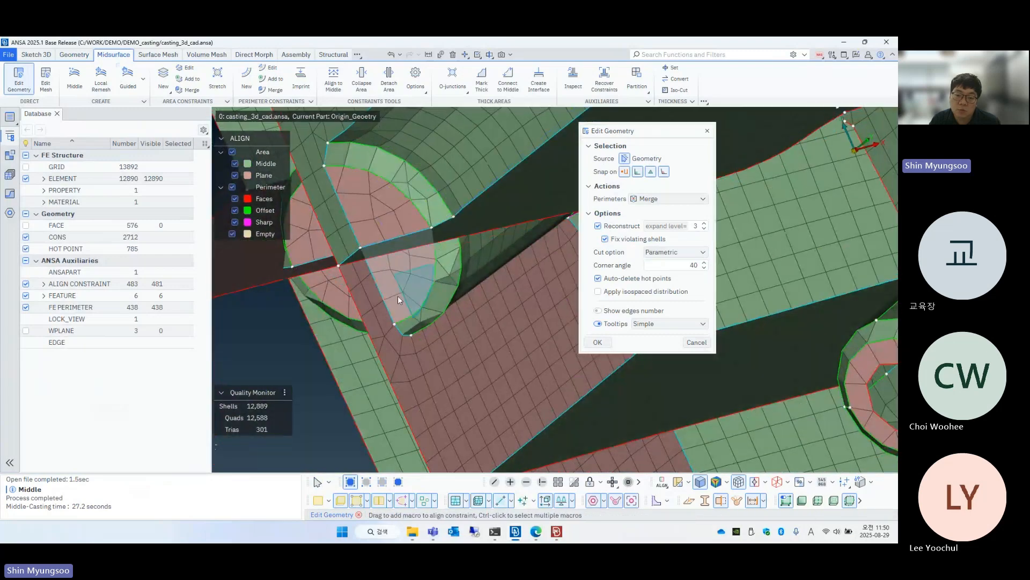
left_click_drag(397, 295, 400, 382, "ctrl")
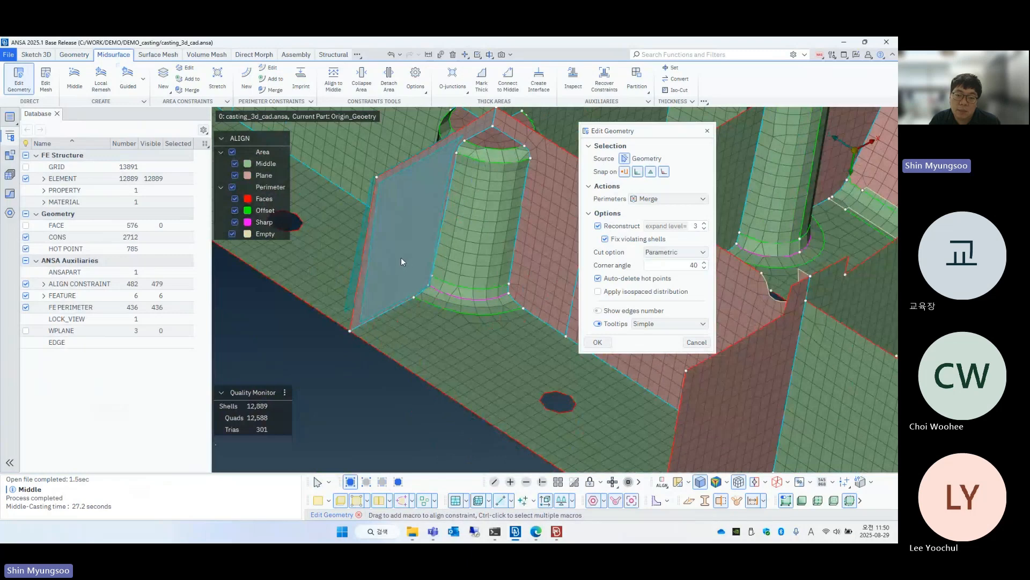
Step: Compare the planar mesh of the rib beside the boss with the tapered original faces, and close Edit Geometry
middle_click_drag(399, 253, 461, 242, "ctrl")
scroll(416, 275, "up", 5)
scroll(455, 247, "down", 3)
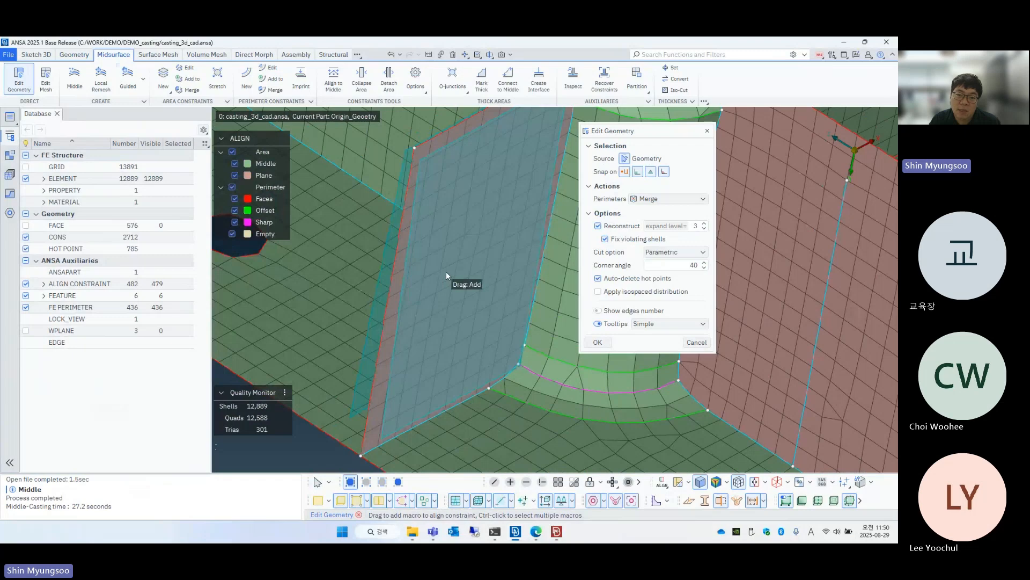
left_click(318, 500)
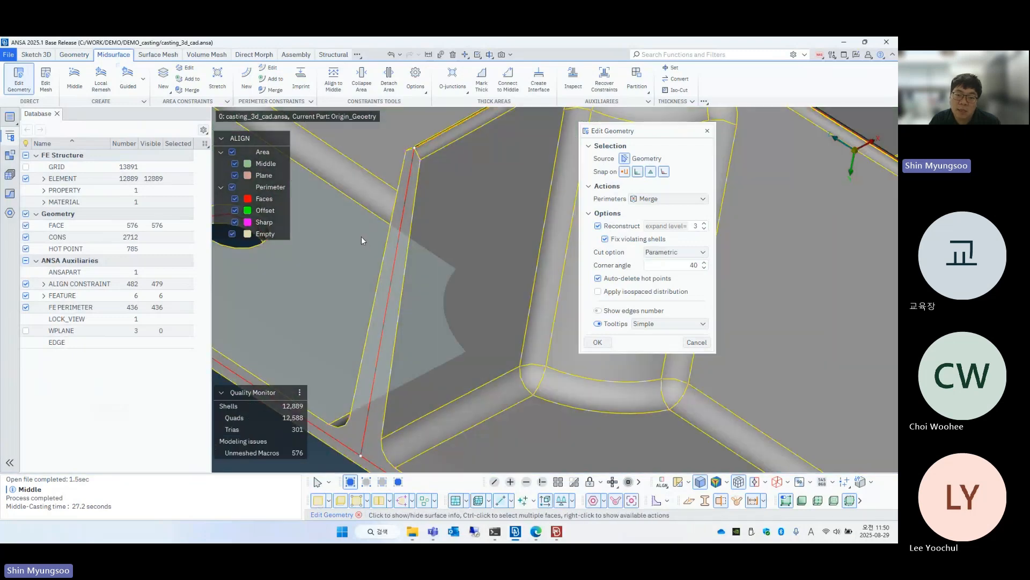
left_click_drag(362, 236, 407, 275, "ctrl")
left_click_drag(487, 359, 432, 294, "ctrl")
left_click(319, 501)
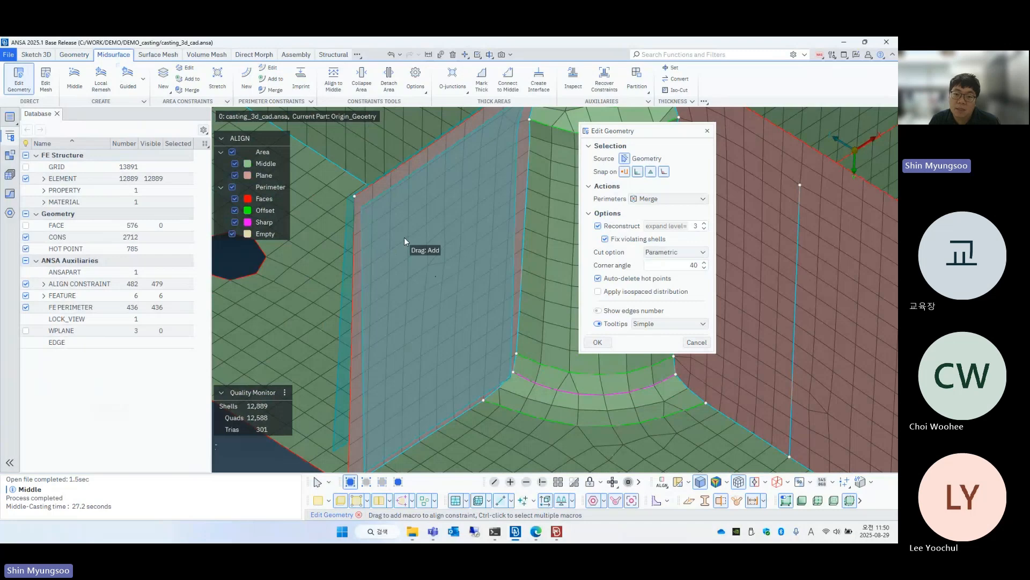
middle_click_drag(409, 230, 368, 233, "ctrl")
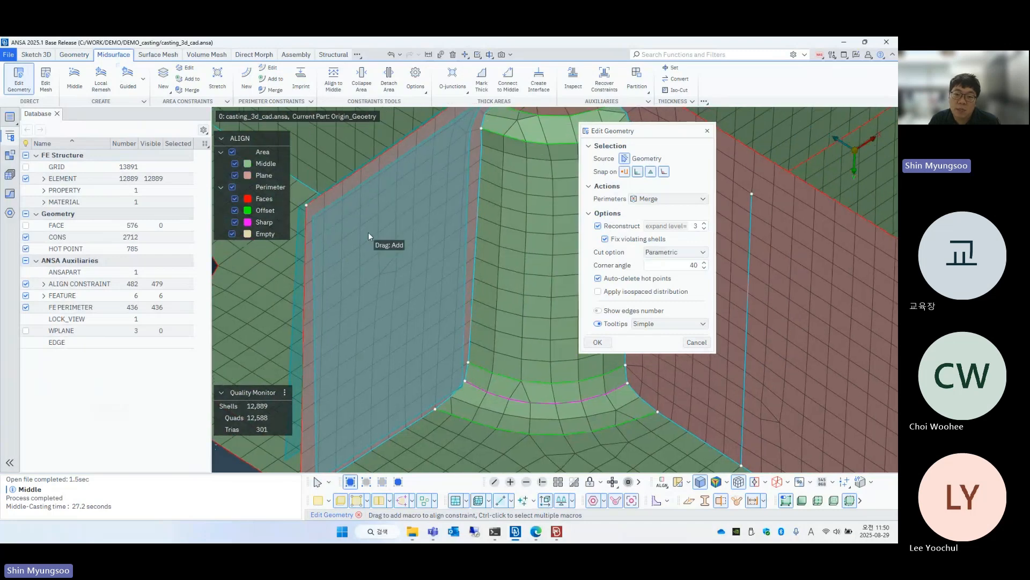
scroll(368, 232, "down", 3)
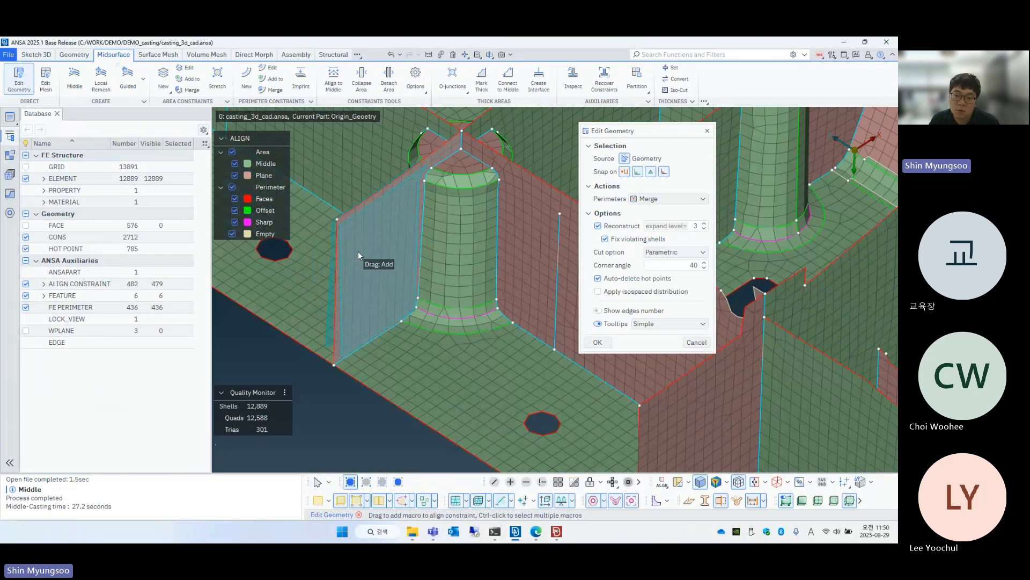
left_click(709, 132)
Step: Examine the midsurface mesh and its perimeters across the whole part, especially where ribs meet the bosses
scroll(527, 248, "down", 10)
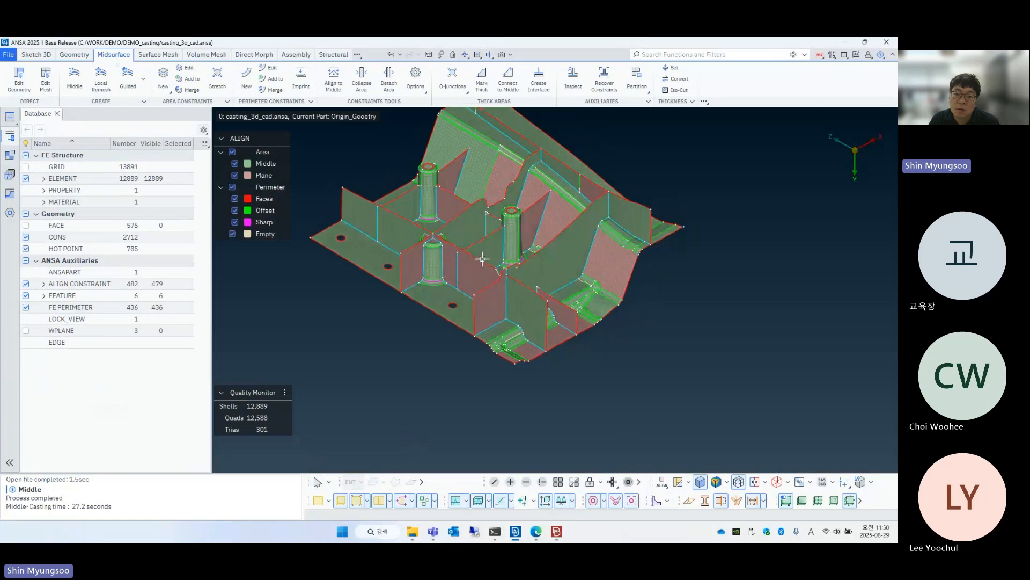
mouse_move(482, 259)
left_mouse_down("ctrl")
mouse_move(468, 212)
mouse_move(486, 258)
left_mouse_up("ctrl")
scroll(449, 208, "up", 5)
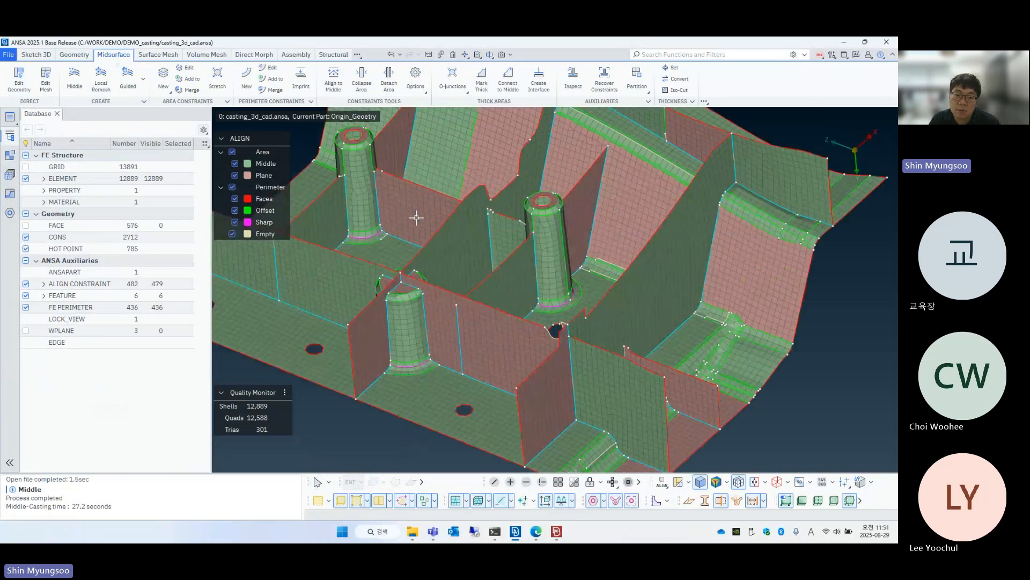
left_click_drag(415, 218, 417, 246, "ctrl")
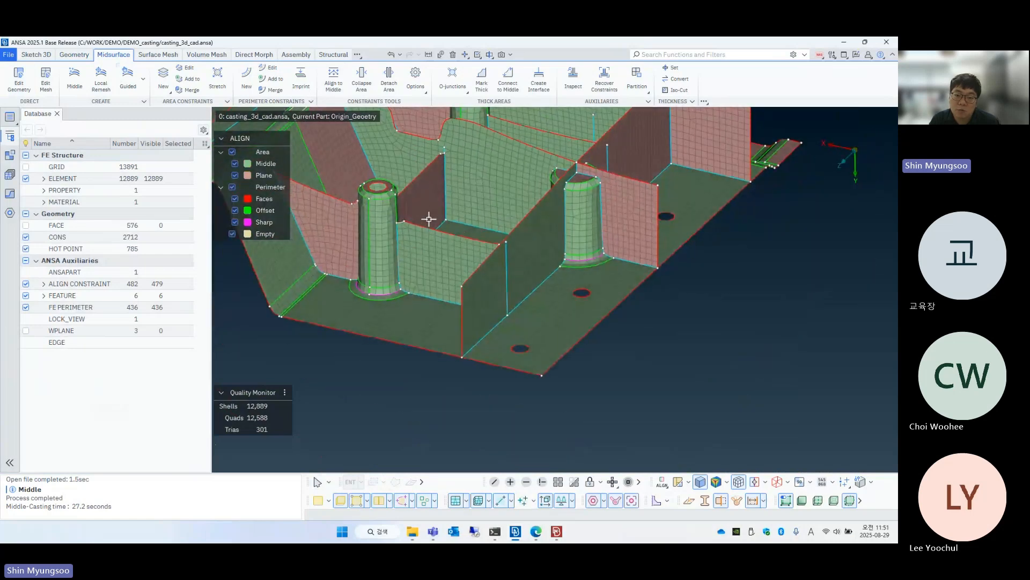
middle_click_drag(429, 218, 441, 250, "ctrl")
scroll(446, 246, "up", 5)
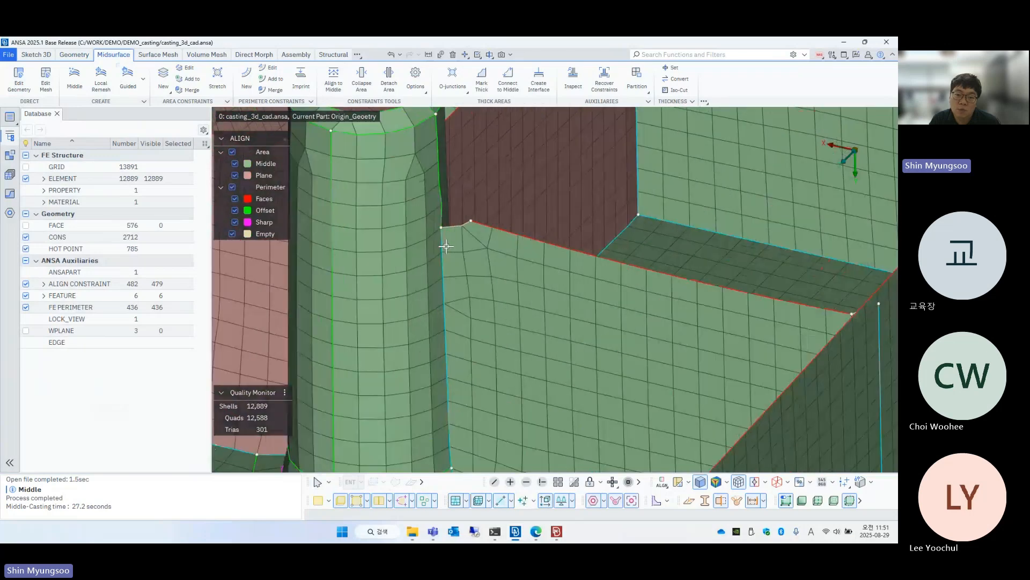
scroll(526, 242, "down", 4)
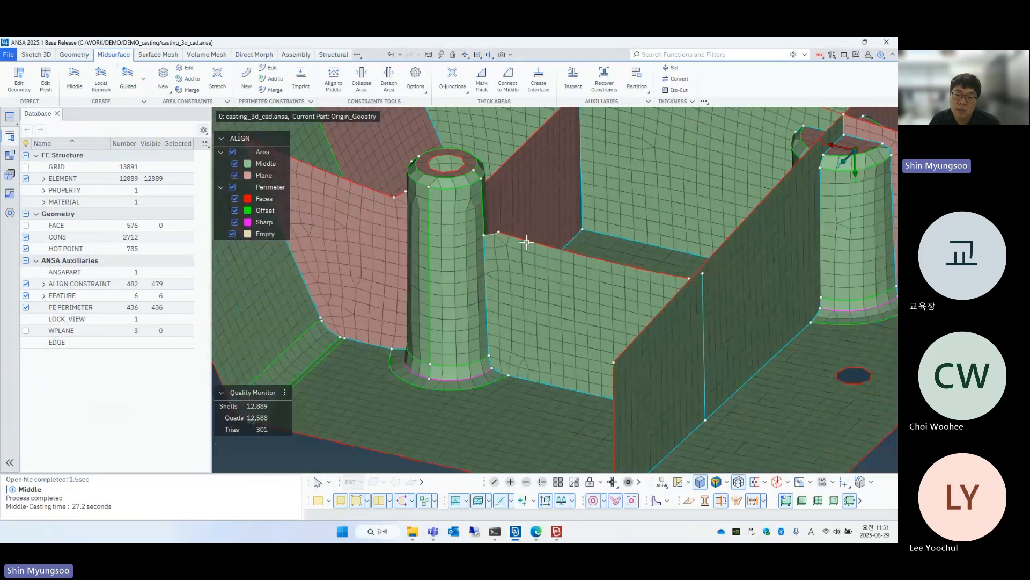
scroll(526, 242, "down", 5)
left_click_drag(529, 268, 491, 292, "ctrl")
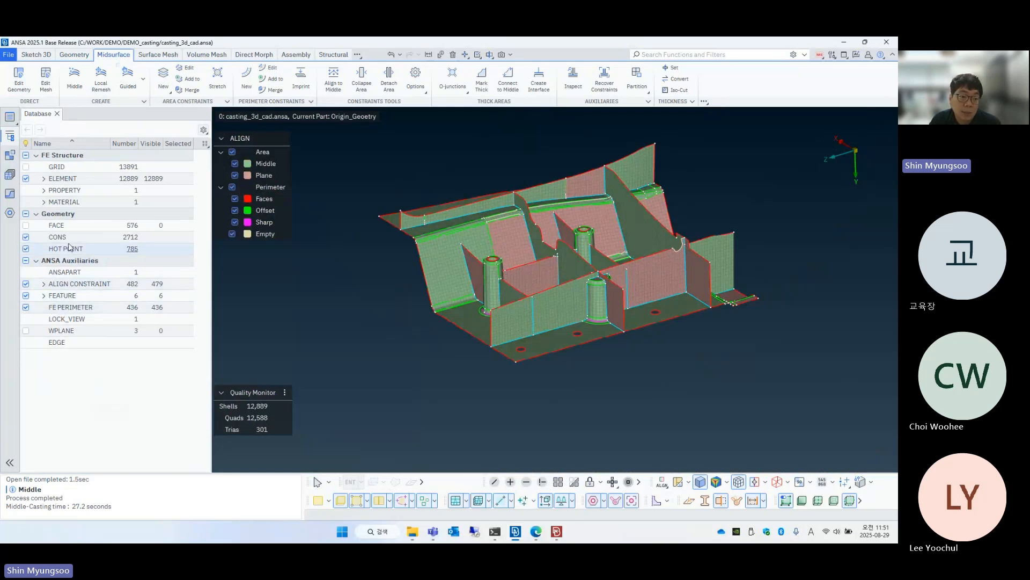
Step: Inspect the nodal thickness values T1 to T4 of a CQUAD4 shell near the lower outer edge of the corner rib
left_click(43, 179)
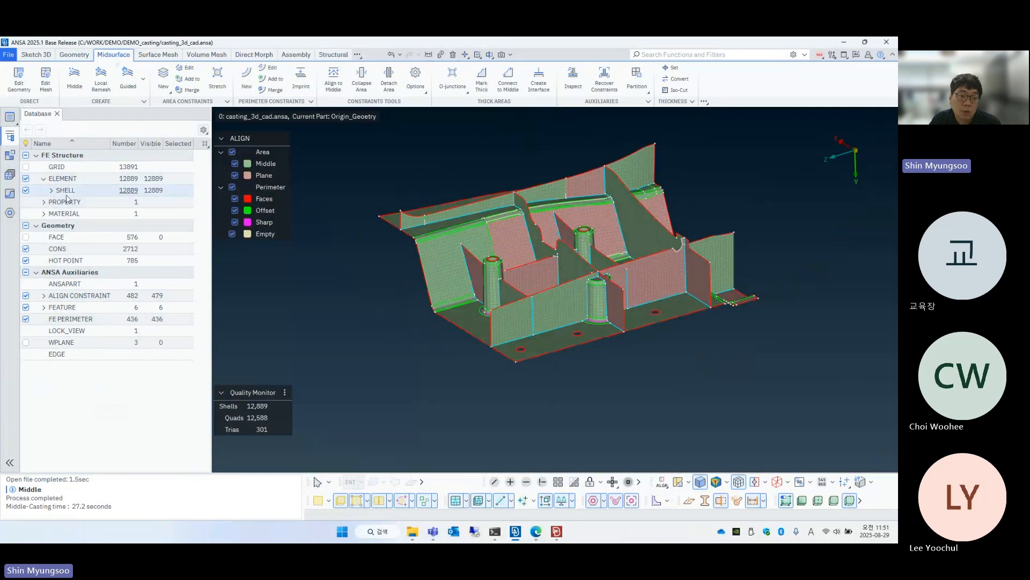
left_click(51, 191)
double_click(77, 202)
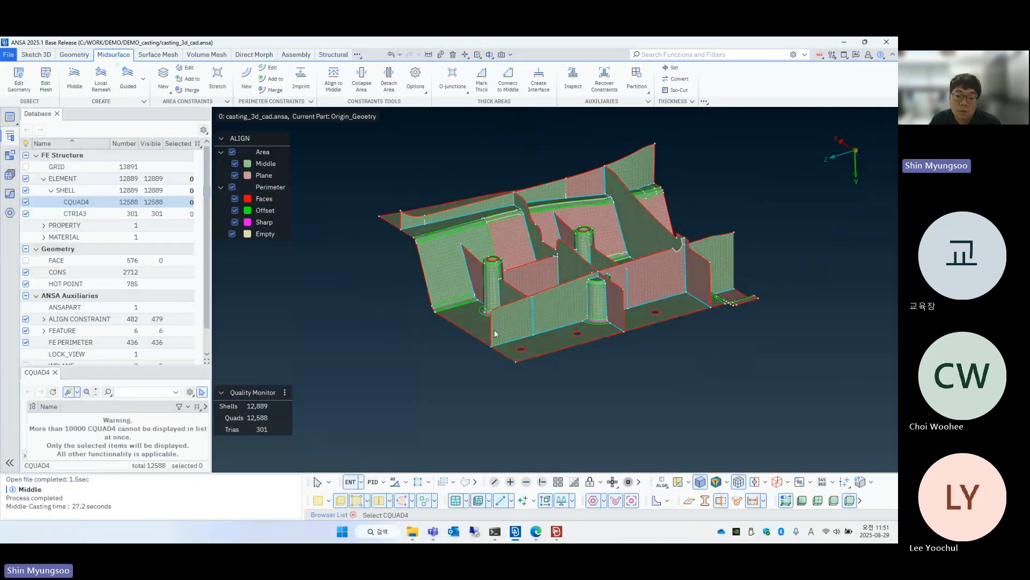
scroll(500, 331, "up", 3)
scroll(502, 332, "up", 5)
left_click(395, 349)
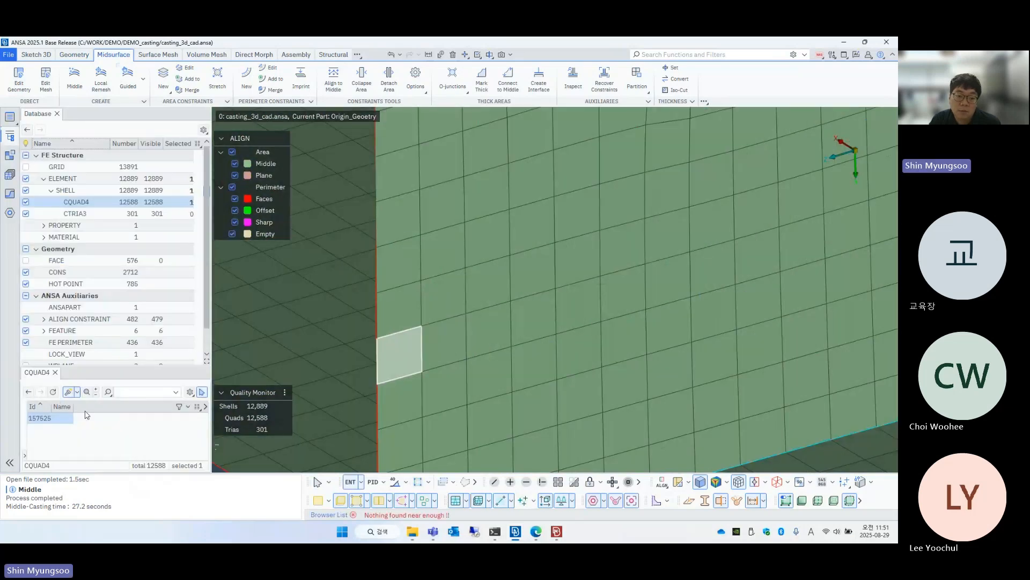
double_click(49, 418)
left_click_drag(433, 289, 409, 159)
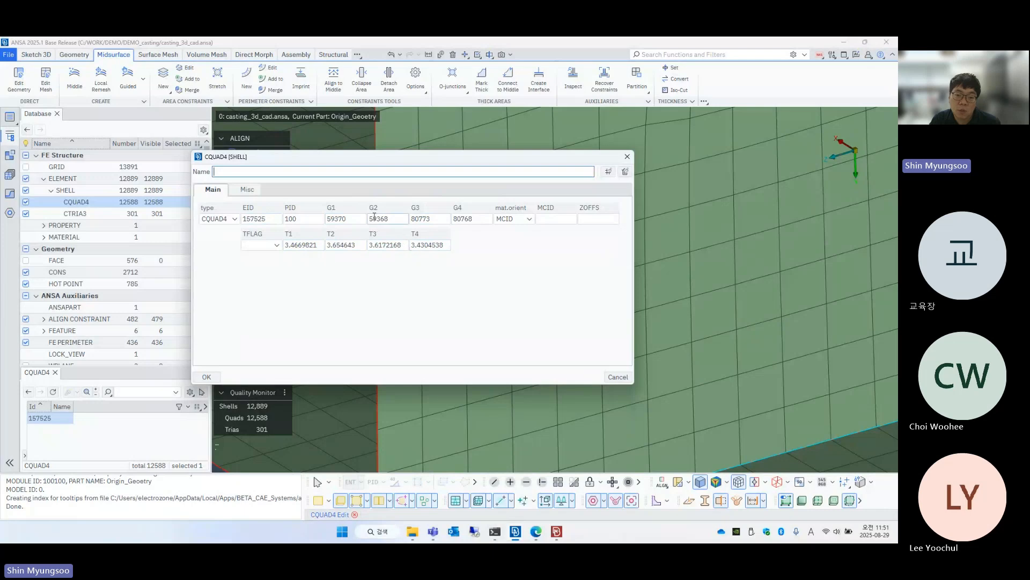
left_click(627, 156)
Step: Draw the shells as solid to show their thickness at the outer edge of the corner rib
scroll(574, 251, "down", 6)
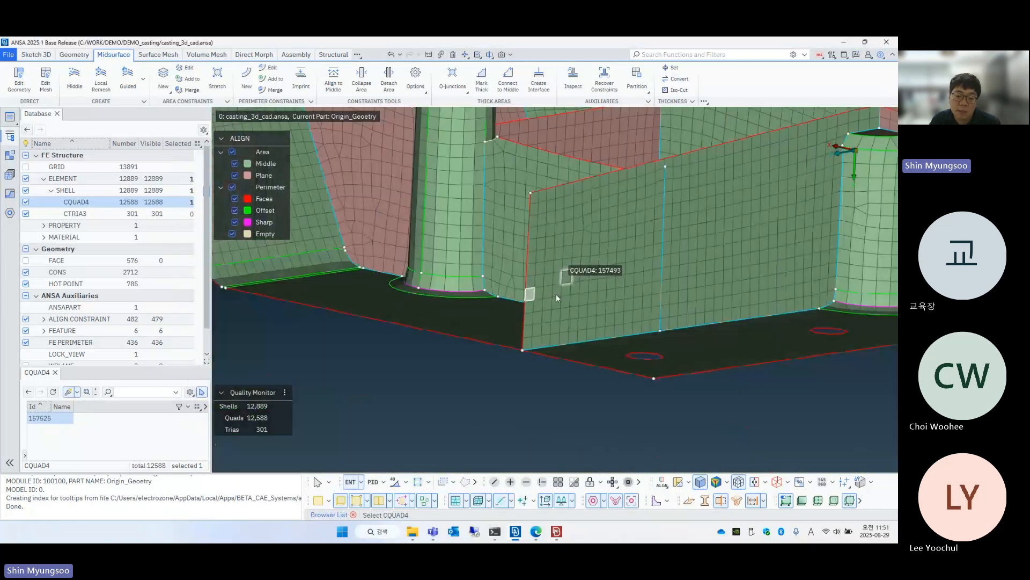
left_click(466, 500)
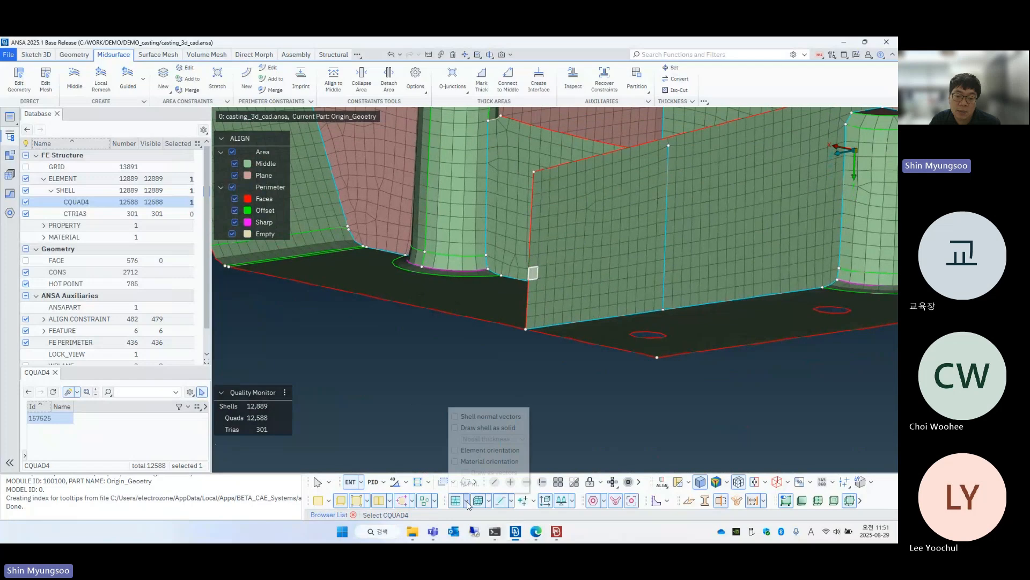
left_click(484, 428)
left_click(506, 427)
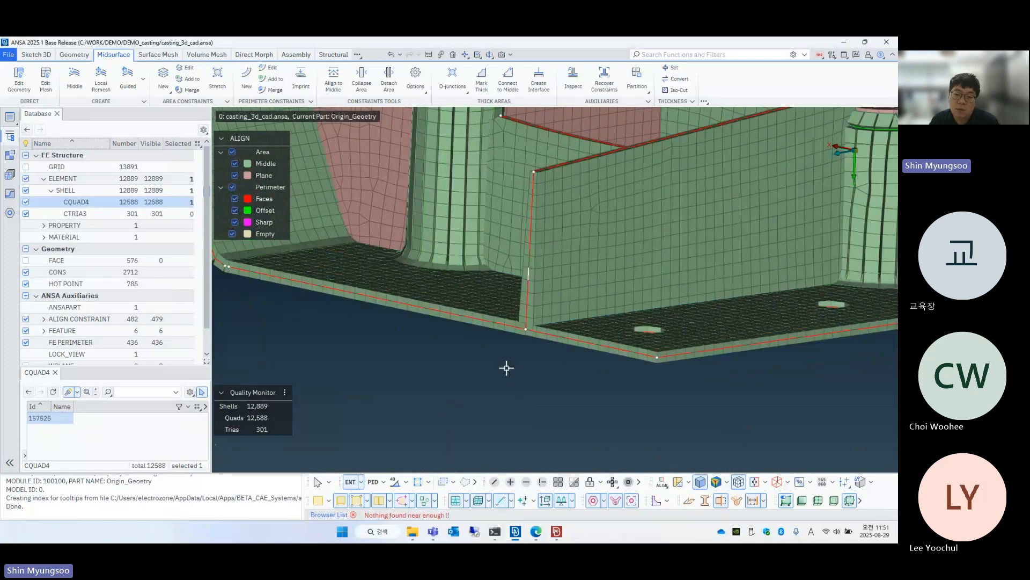
scroll(536, 303, "up", 4)
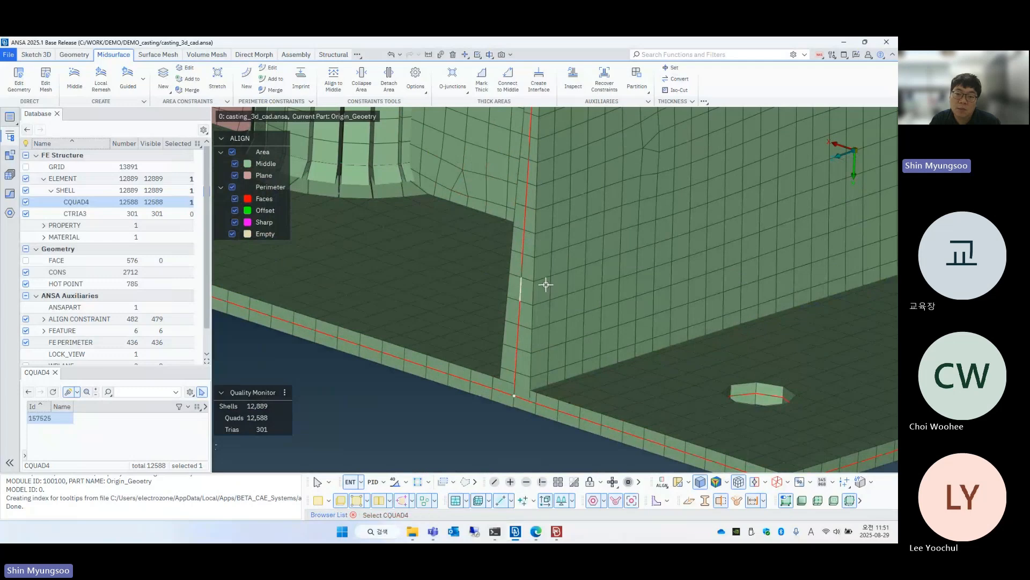
Step: Show the original geometry faces over the thickness-drawn shells and compare them at the open edges of the tapered ribs
middle_click_drag(545, 283, 515, 345, "ctrl")
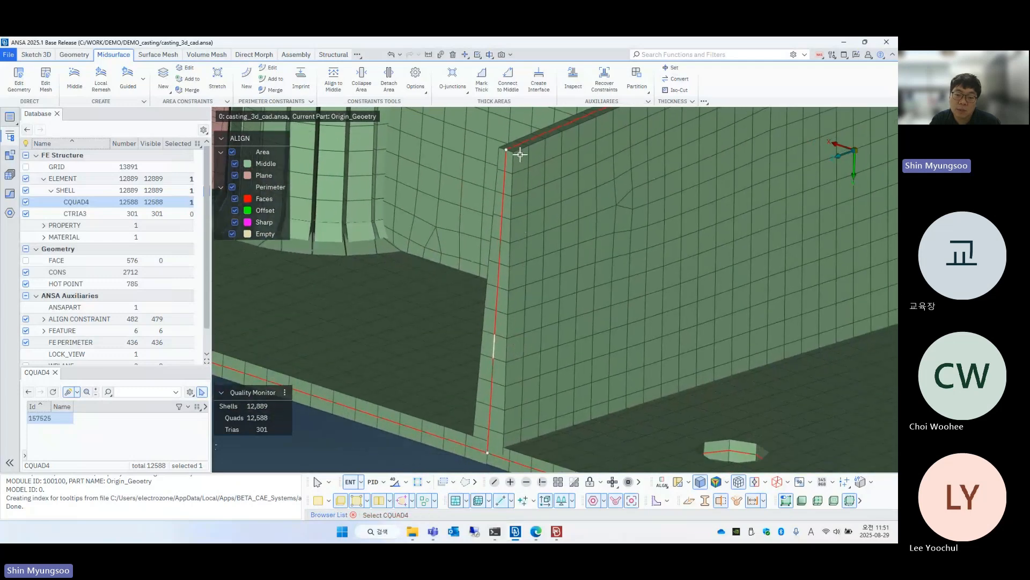
middle_click_drag(519, 408, 520, 379, "ctrl")
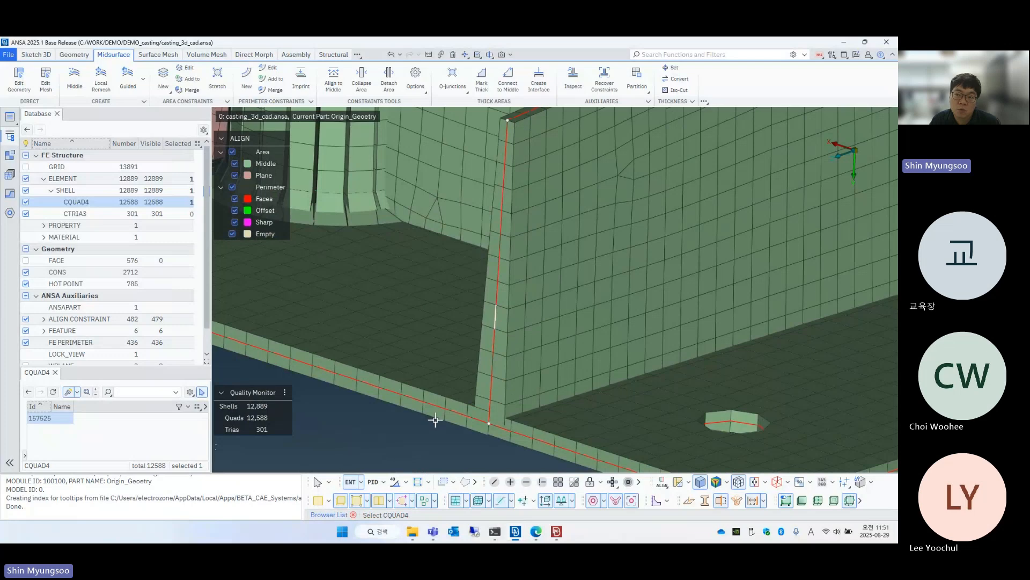
left_click(318, 500)
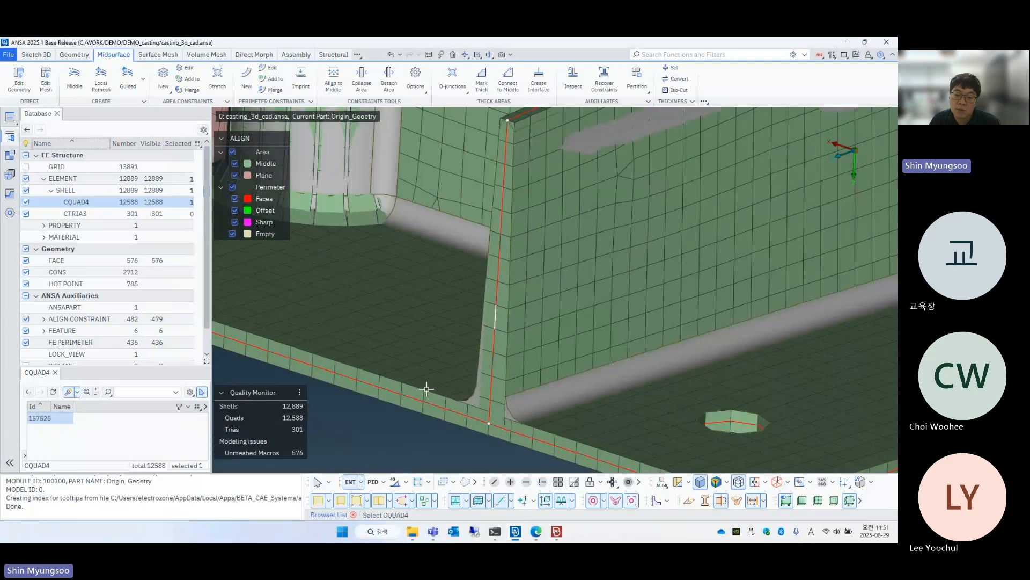
left_click_drag(454, 374, 623, 321, "ctrl")
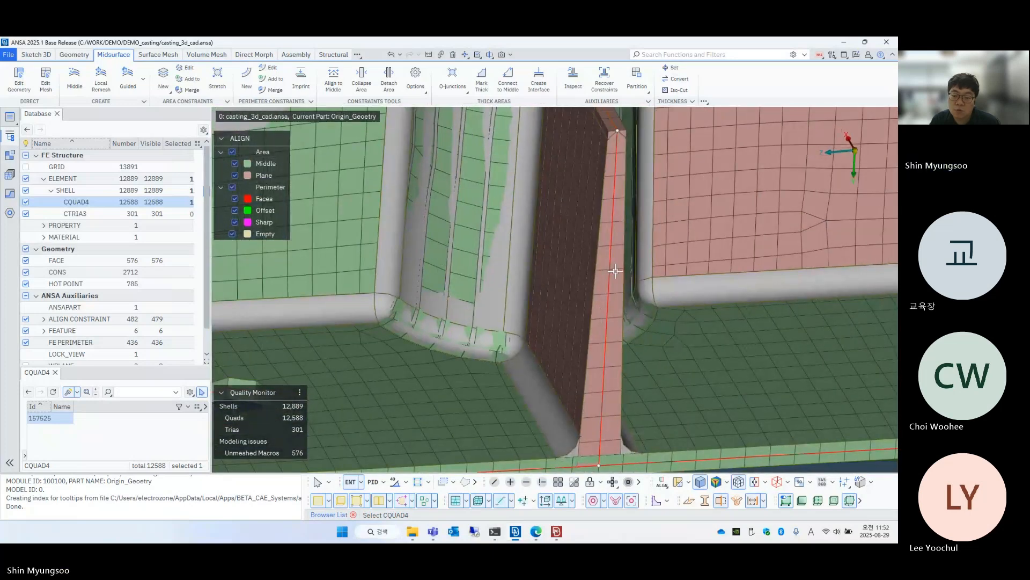
left_click_drag(615, 289, 511, 264, "ctrl")
scroll(456, 291, "down", 6)
scroll(519, 269, "up", 6)
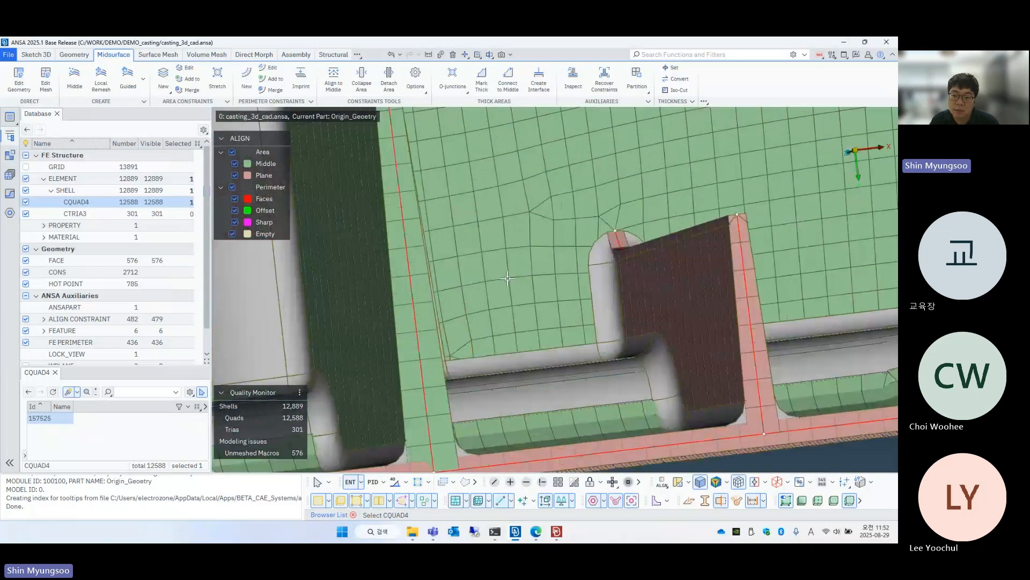
Step: Compare the thickness-drawn shells with the original faces at the outer flange and along the filleted step between the ribs
scroll(505, 292, "down", 3)
middle_click_drag(762, 128, 507, 324, "ctrl")
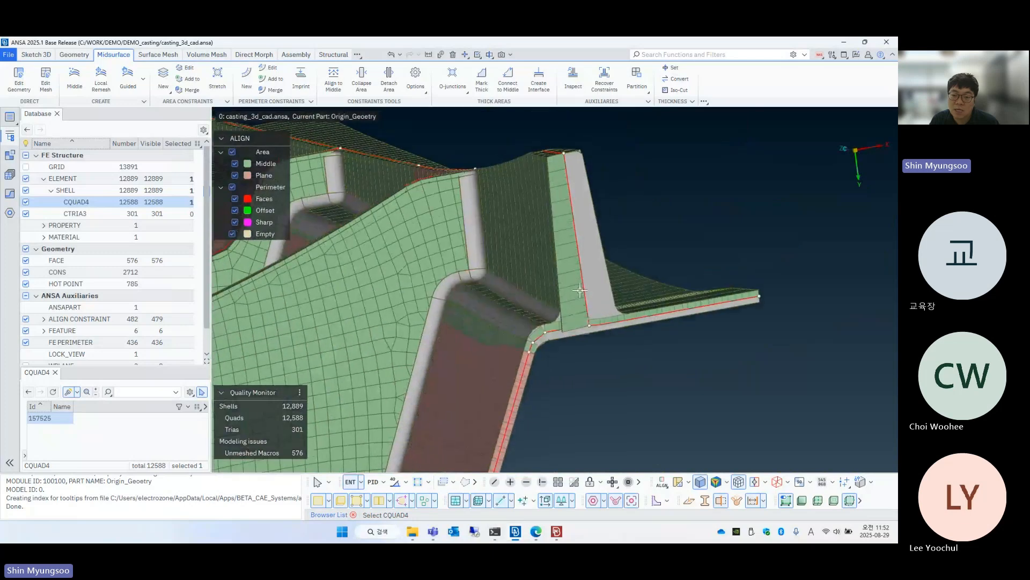
left_click_drag(583, 248, 643, 296, "ctrl")
scroll(573, 240, "up", 5)
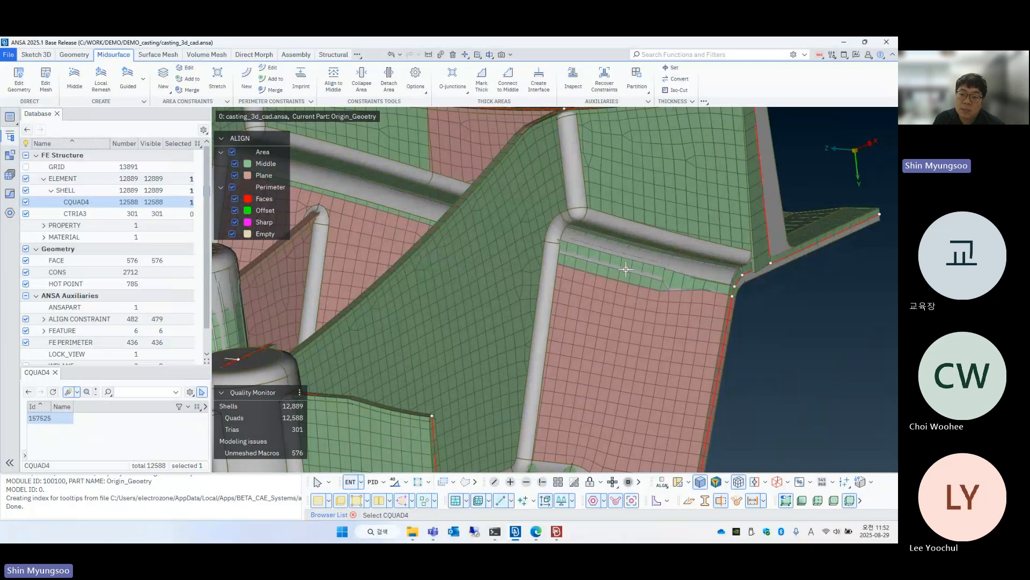
middle_click_drag(531, 276, 601, 279, "ctrl")
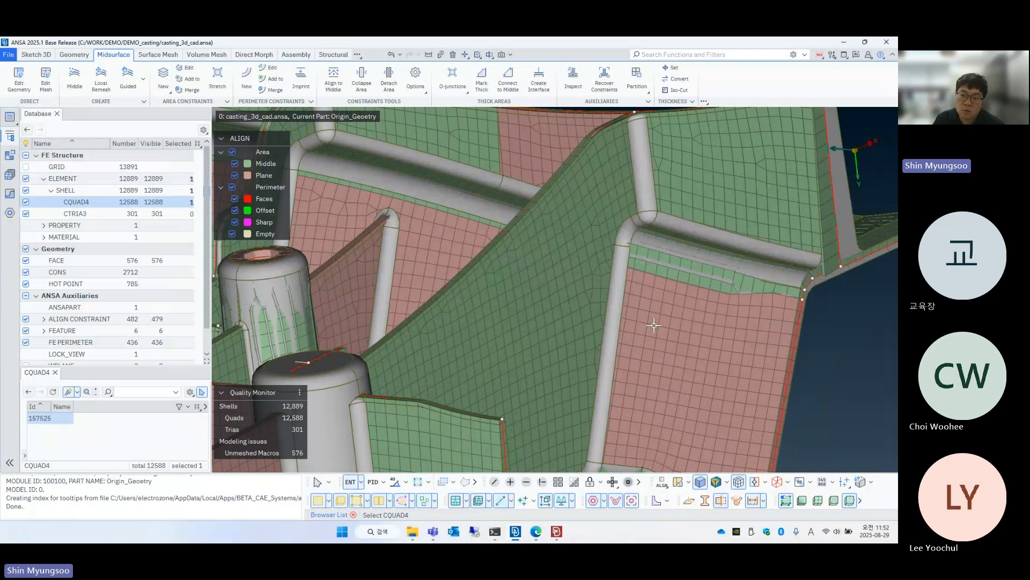
middle_click_drag(657, 326, 603, 319, "ctrl")
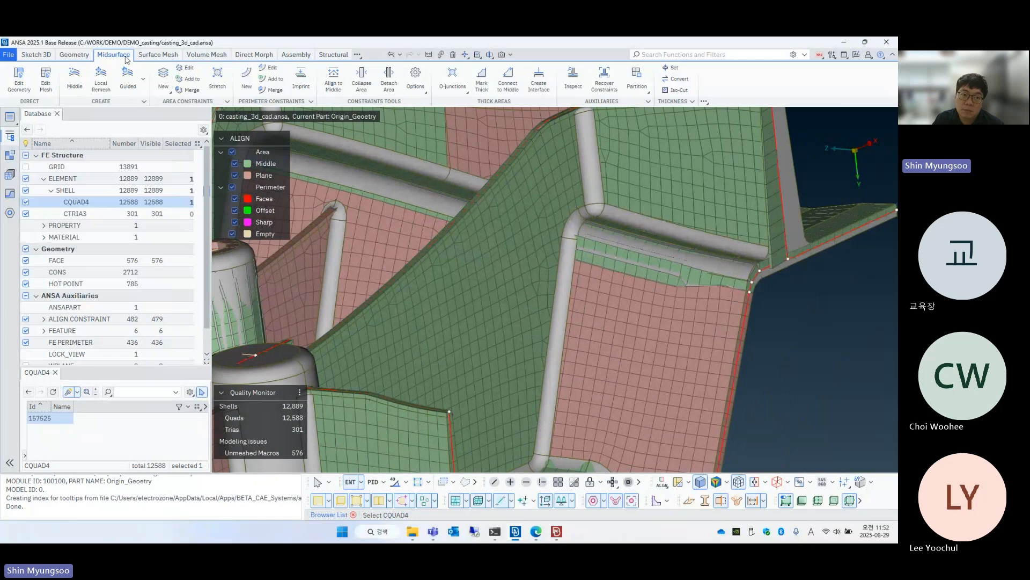
Step: Hide the geometry faces and select all shells of the casting for Convert Thickness
left_click(680, 80)
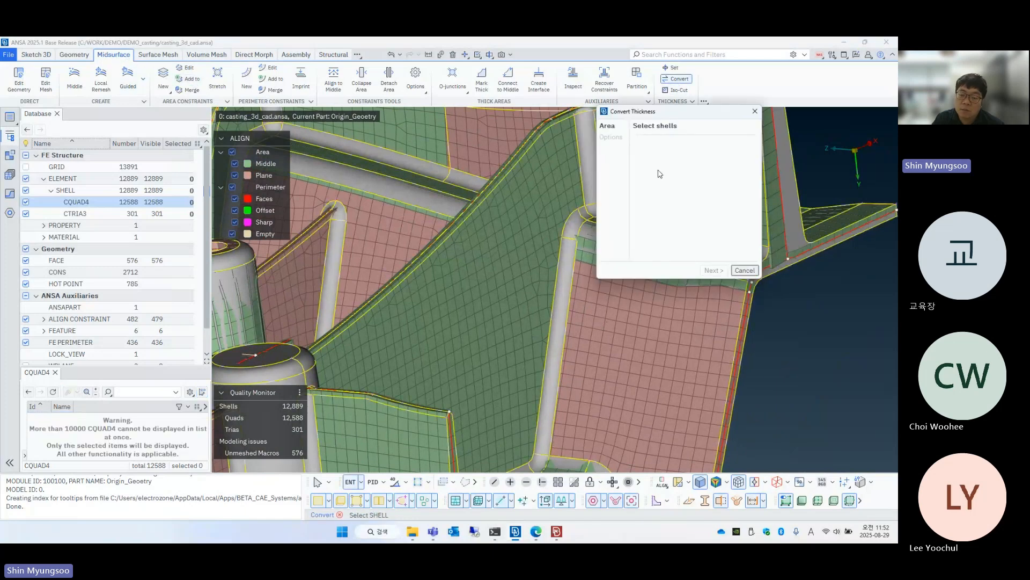
scroll(502, 295, "down", 5)
left_click(318, 500)
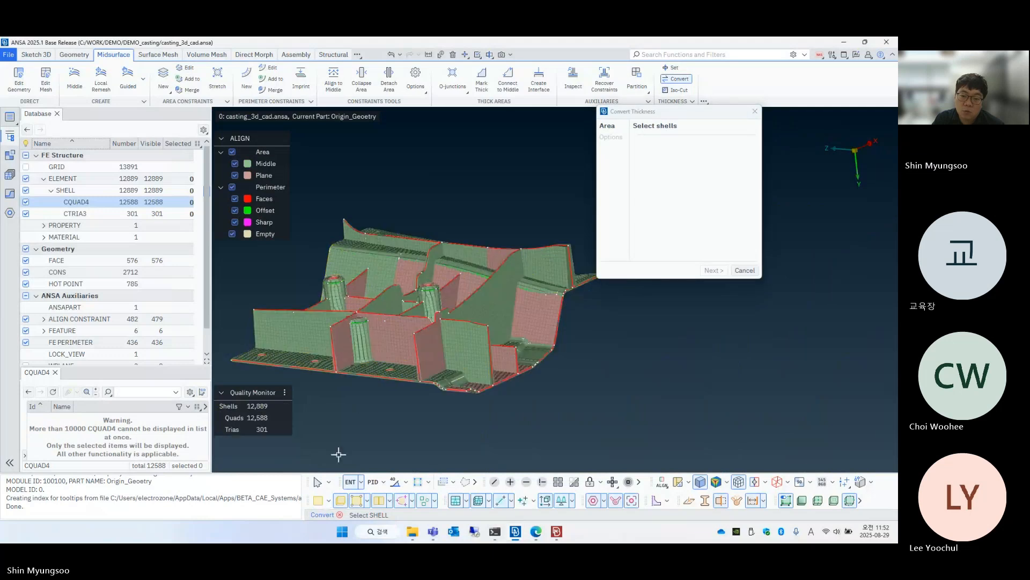
scroll(390, 378, "down", 3)
middle_click_drag(388, 374, 430, 369)
left_click_drag(329, 259, 597, 432)
left_click(713, 270)
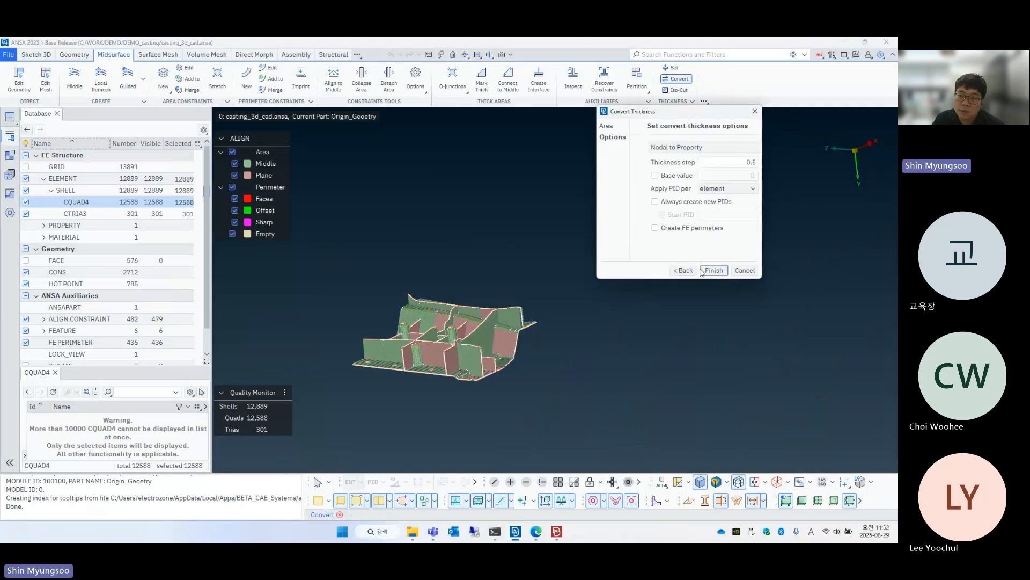
Step: Convert the shells' thickness from Nodal to Property with a thickness step of 0.5 and PIDs applied per element
left_click_drag(552, 352, 518, 347)
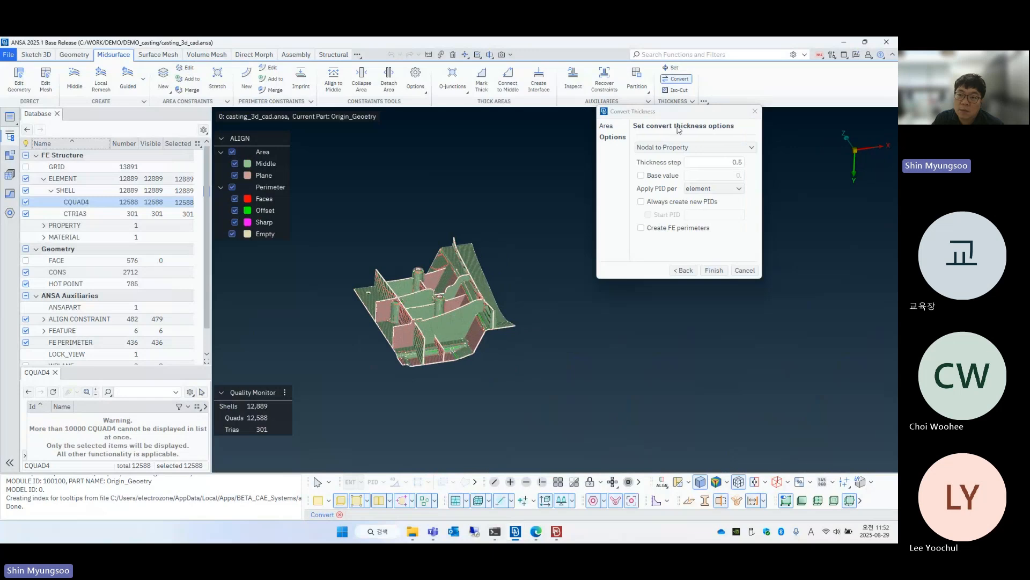
left_click_drag(684, 114, 555, 172)
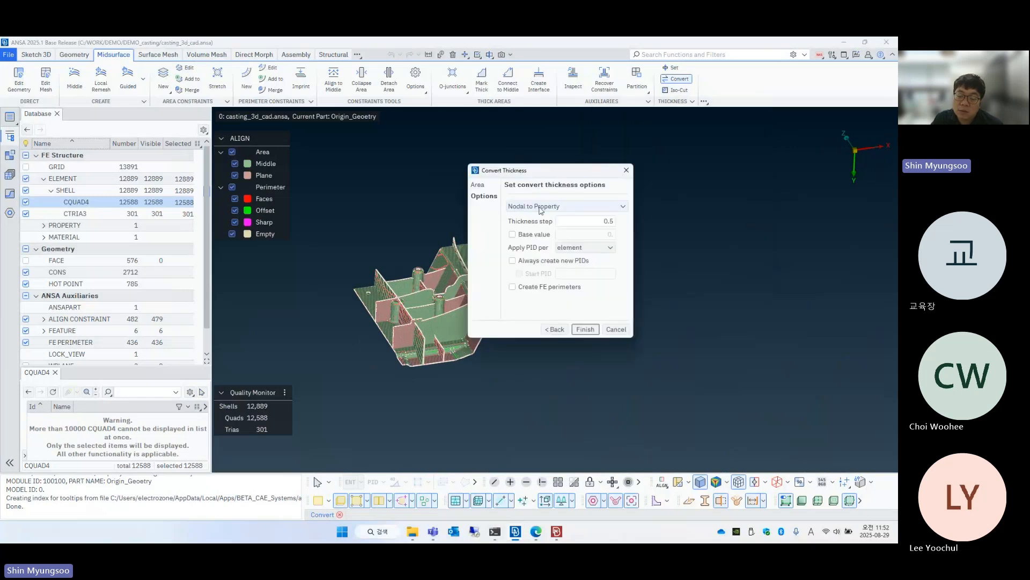
left_click(552, 209)
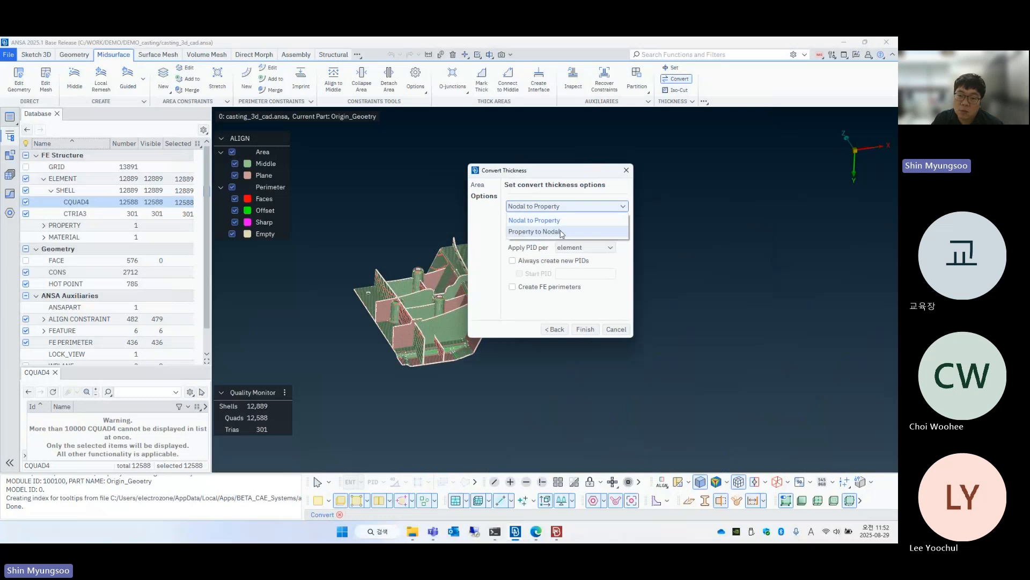
left_click(570, 198)
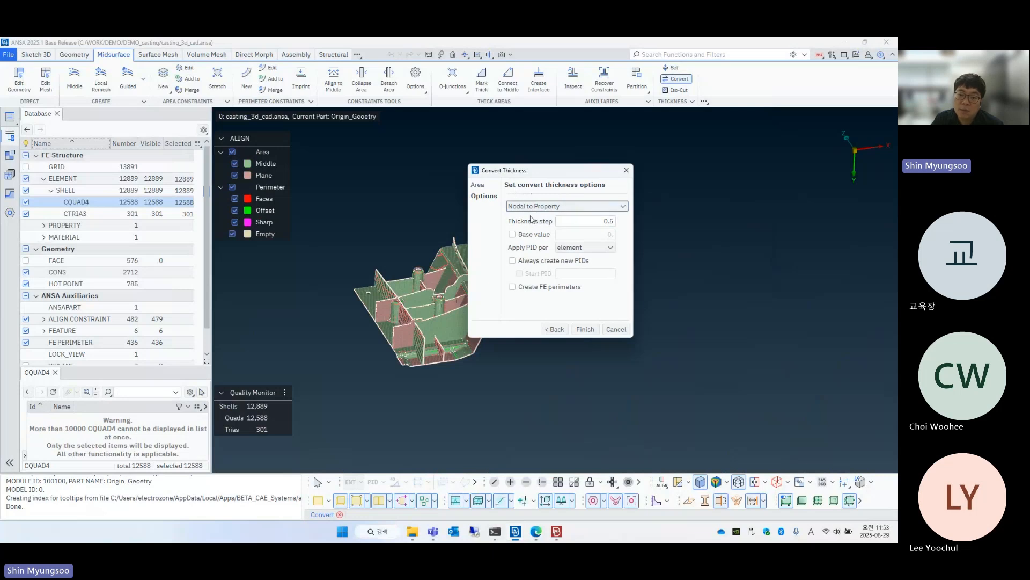
left_click(581, 219)
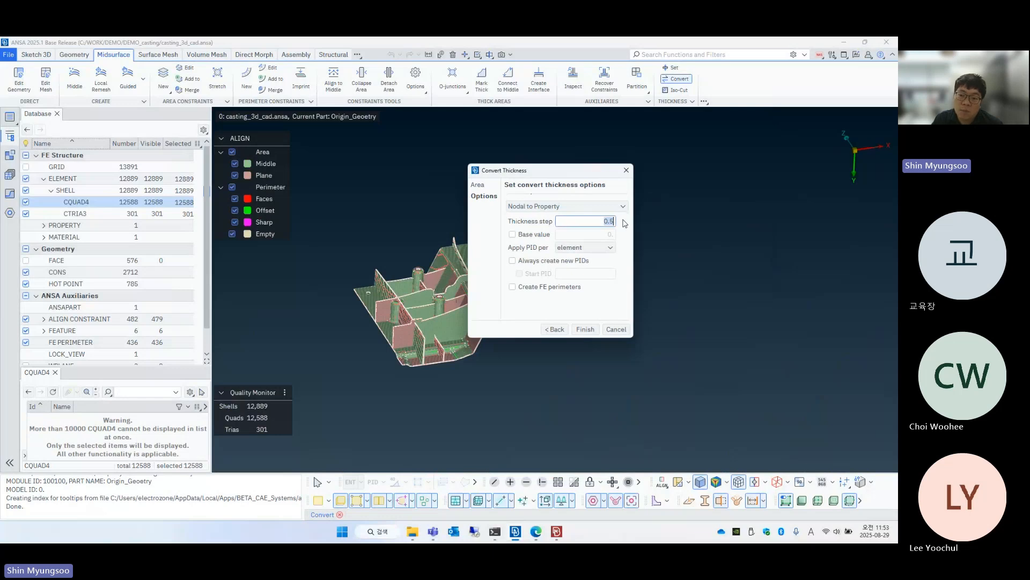
mouse_move(600, 221)
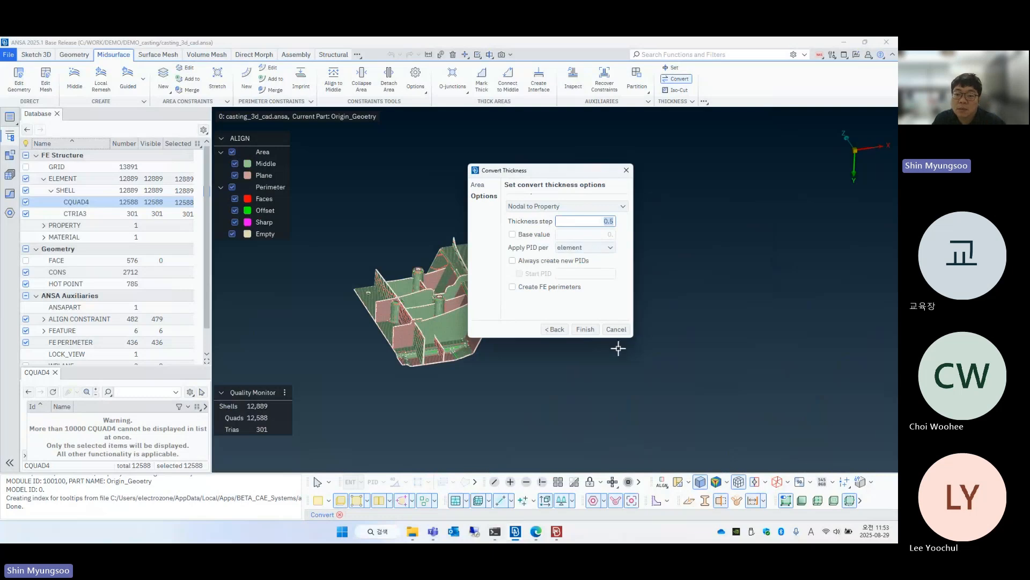
left_click(586, 330)
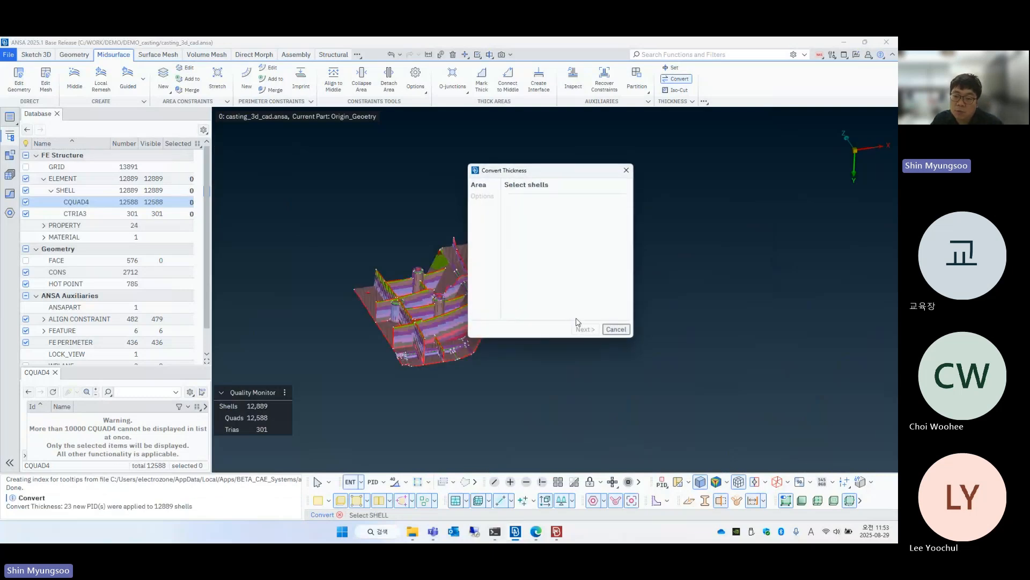
left_click(617, 329)
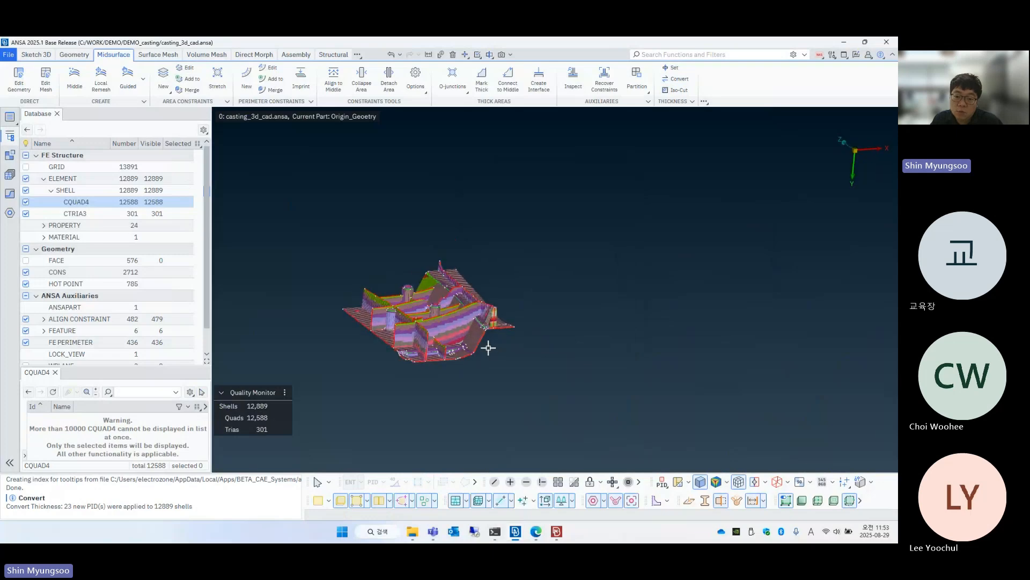
Step: Examine the thickness property bands on the flange-side rib edge, the long curved rib and the short lower ribs
scroll(498, 332, "up", 3)
scroll(498, 333, "up", 6)
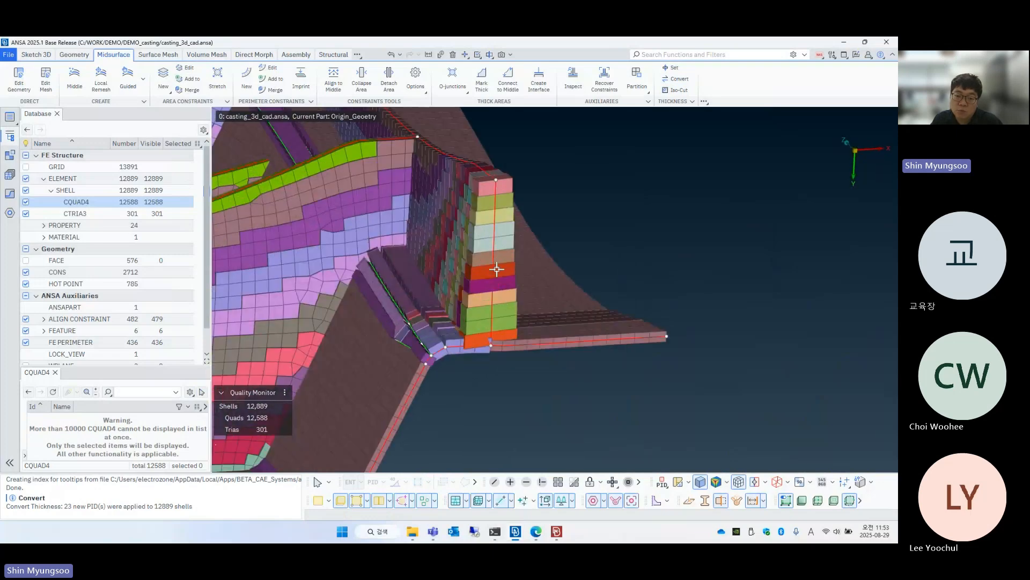
left_click_drag(491, 270, 467, 232, "ctrl")
middle_click_drag(408, 347, 536, 304, "ctrl")
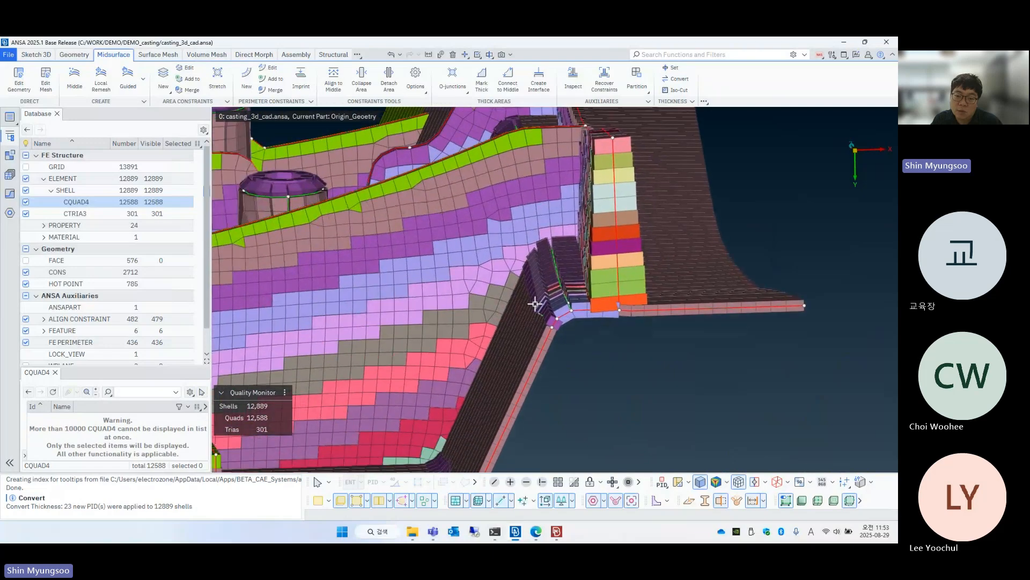
middle_click_drag(346, 394, 677, 257, "ctrl")
left_click_drag(346, 327, 430, 416, "ctrl")
scroll(414, 392, "up", 4)
scroll(405, 409, "down", 4)
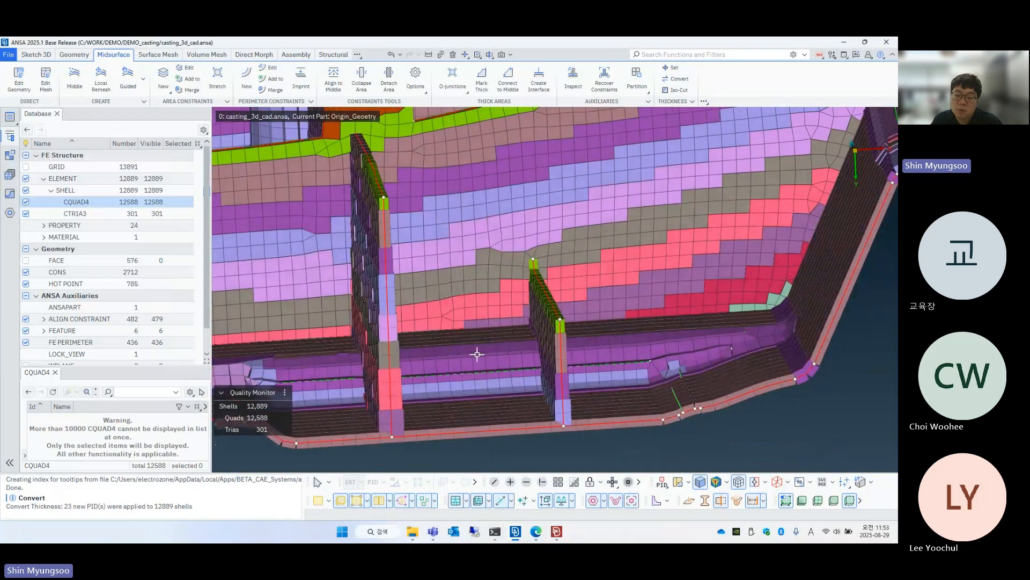
Step: Compare the stepped property thicknesses on the corner rib's edge with the original tapered faces, and hide the faces again
left_click_drag(488, 350, 399, 364, "ctrl")
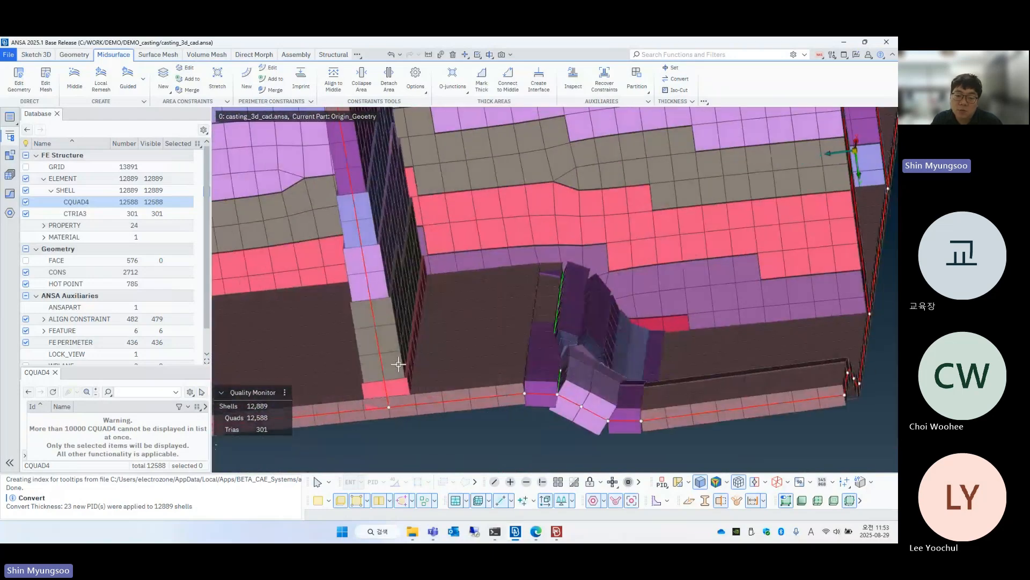
middle_click_drag(398, 364, 492, 340, "ctrl")
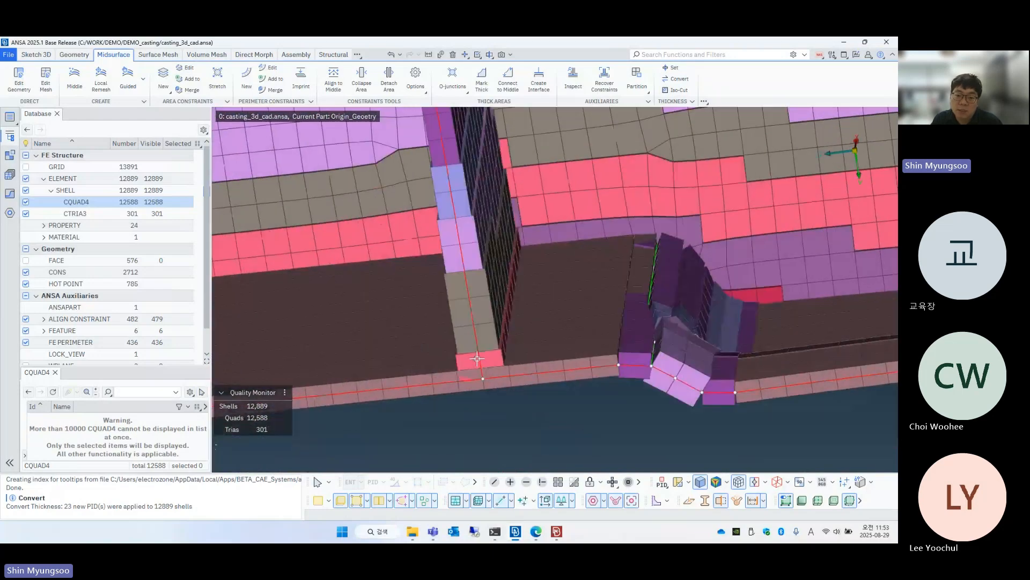
left_click(321, 504)
left_click_drag(473, 292, 440, 381, "ctrl")
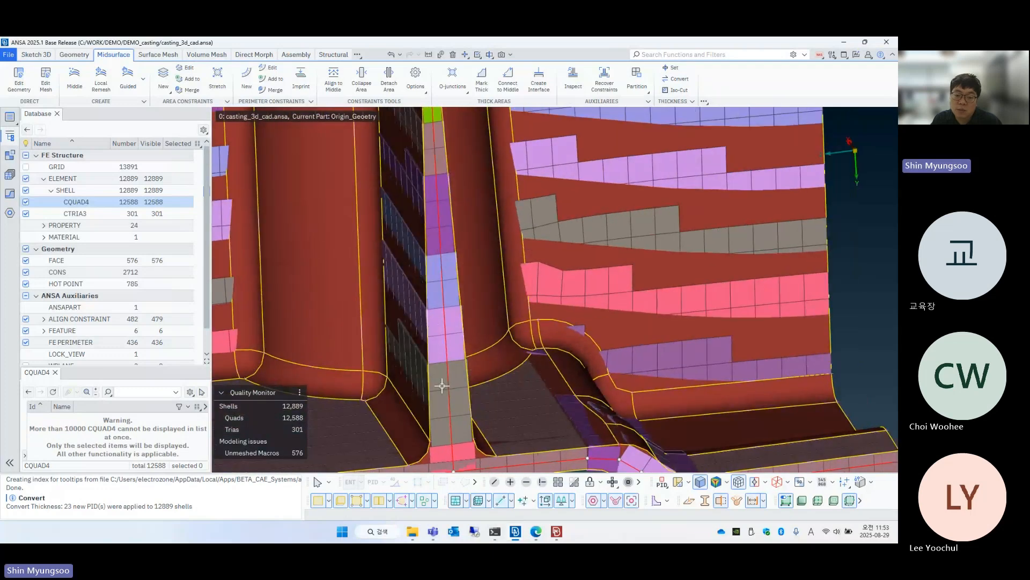
left_click(320, 504)
Step: Examine the property thickness bands on the rib beside the boss and on the long wall behind it
left_click_drag(494, 285, 642, 263, "ctrl")
scroll(642, 263, "down", 5)
middle_click_drag(537, 300, 673, 266, "ctrl")
left_click_drag(503, 295, 507, 290, "ctrl")
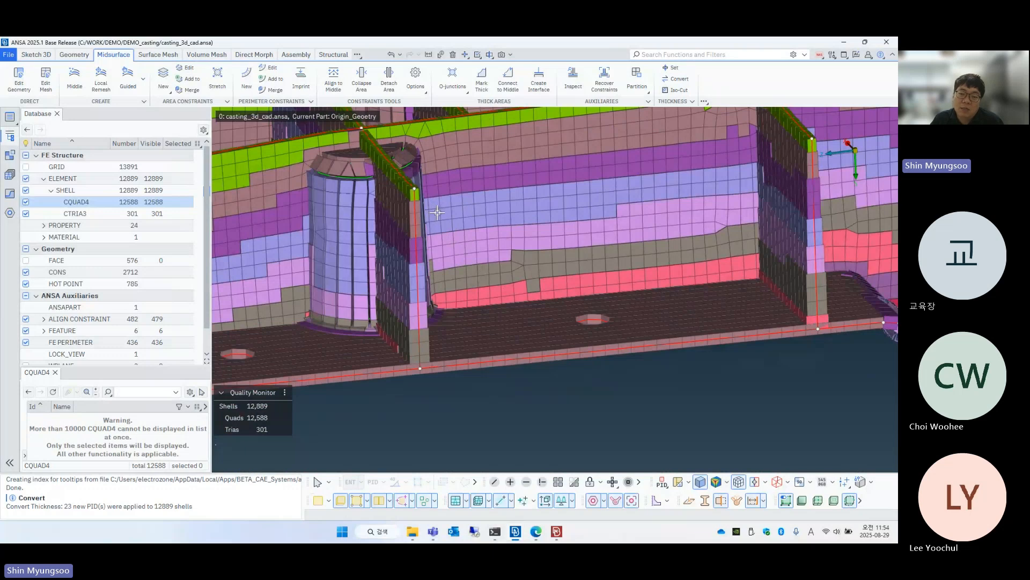
middle_click_drag(437, 214, 439, 238, "ctrl")
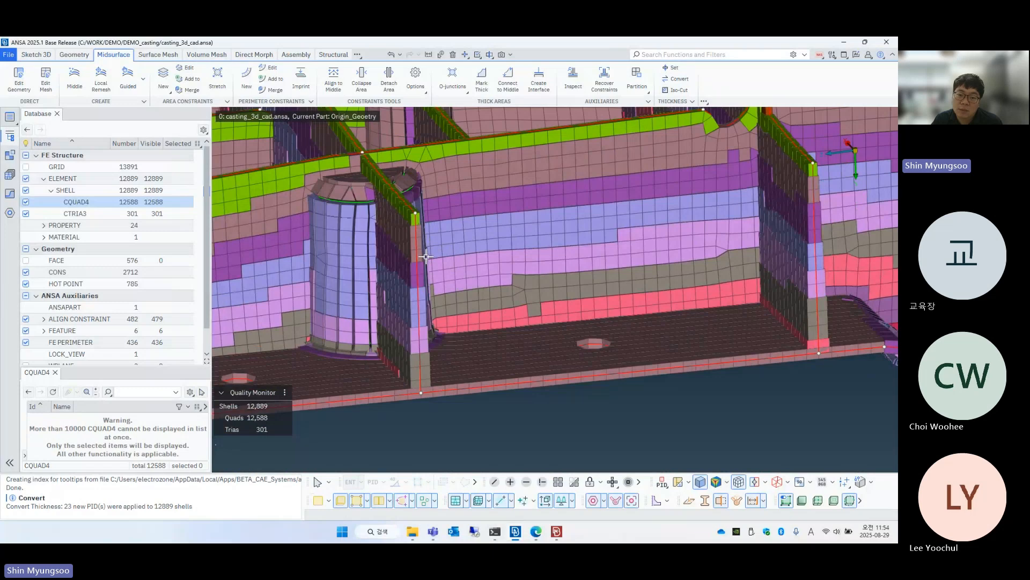
left_click_drag(426, 257, 446, 254, "ctrl")
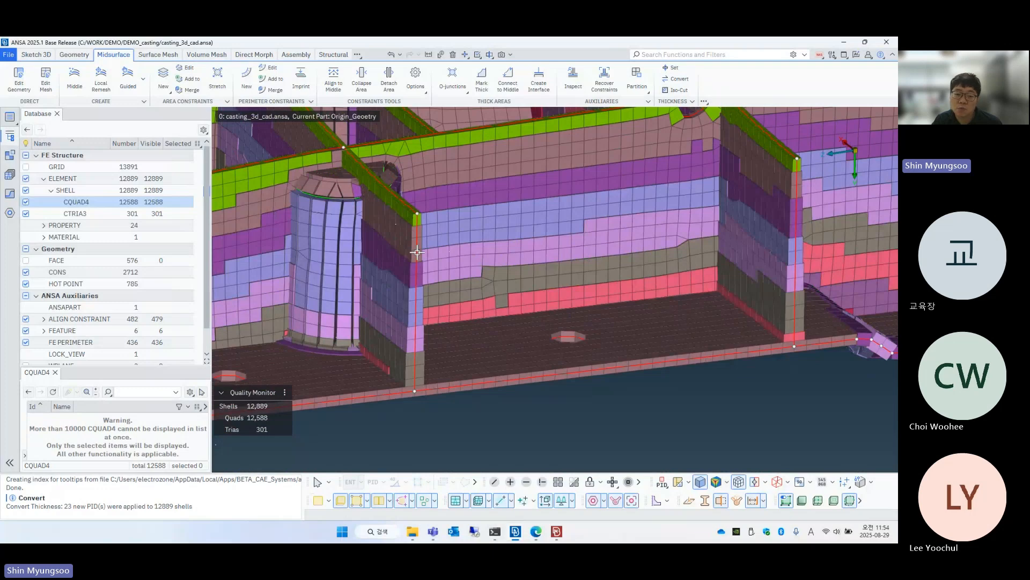
middle_click_drag(599, 300, 511, 307, "ctrl")
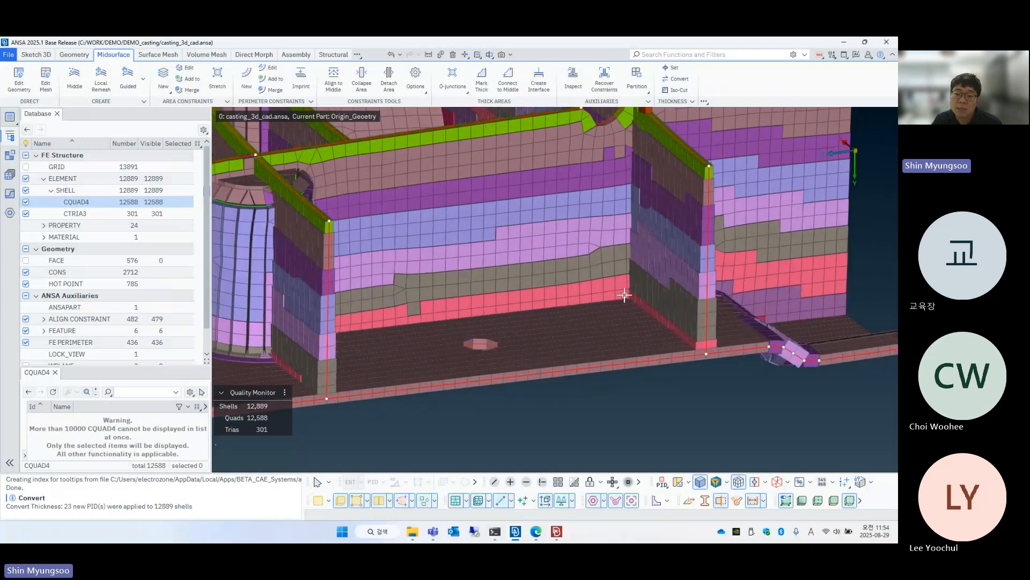
Step: Examine the property thickness bands of the corner rib and its adjoining walls from several sides
left_click(724, 310)
left_click(724, 311)
left_click_drag(724, 310, 719, 279, "ctrl")
middle_click_drag(719, 279, 521, 368, "ctrl")
left_click_drag(521, 368, 563, 341, "ctrl")
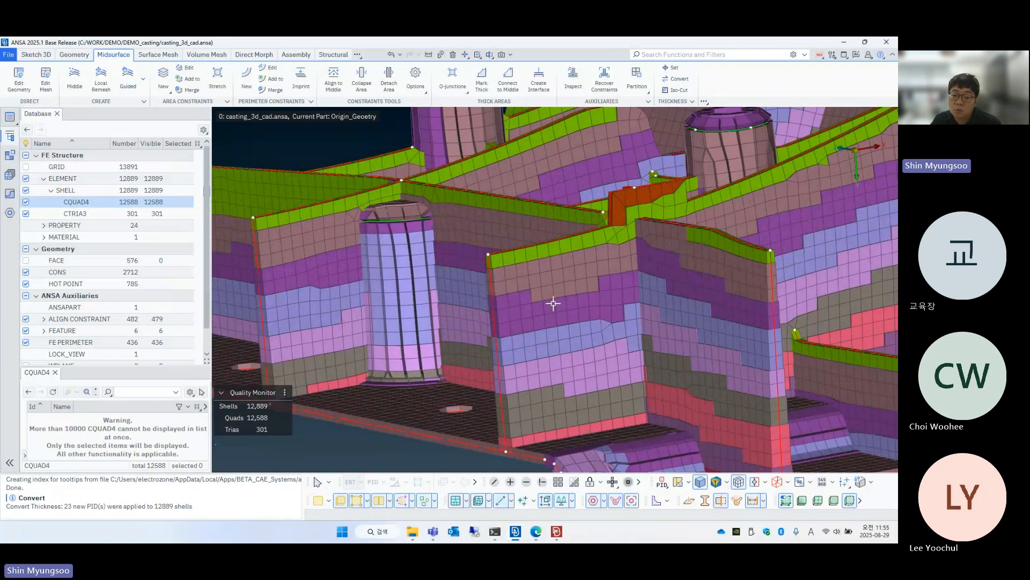
left_click_drag(553, 304, 572, 314, "ctrl")
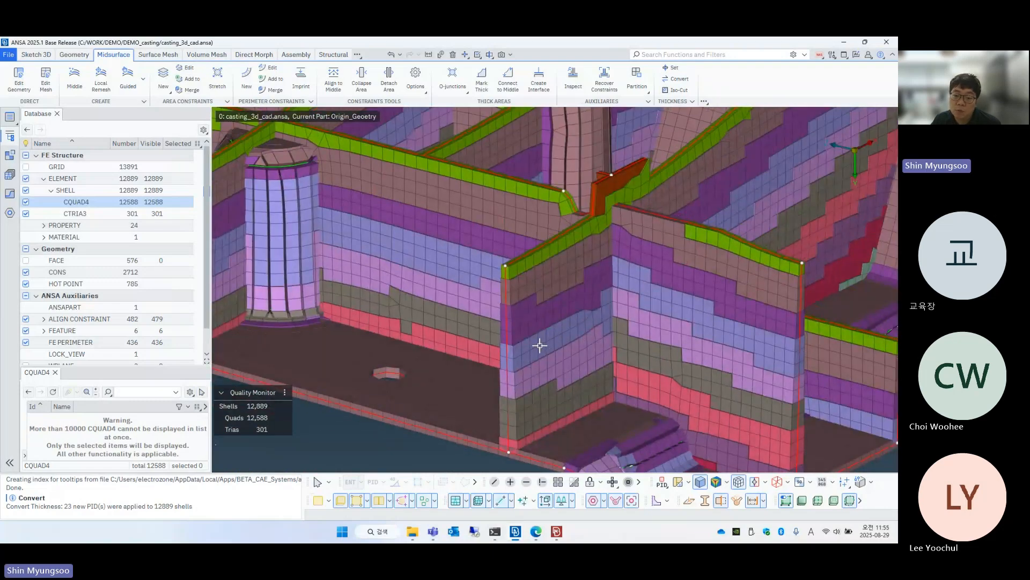
left_click_drag(540, 345, 589, 316, "ctrl")
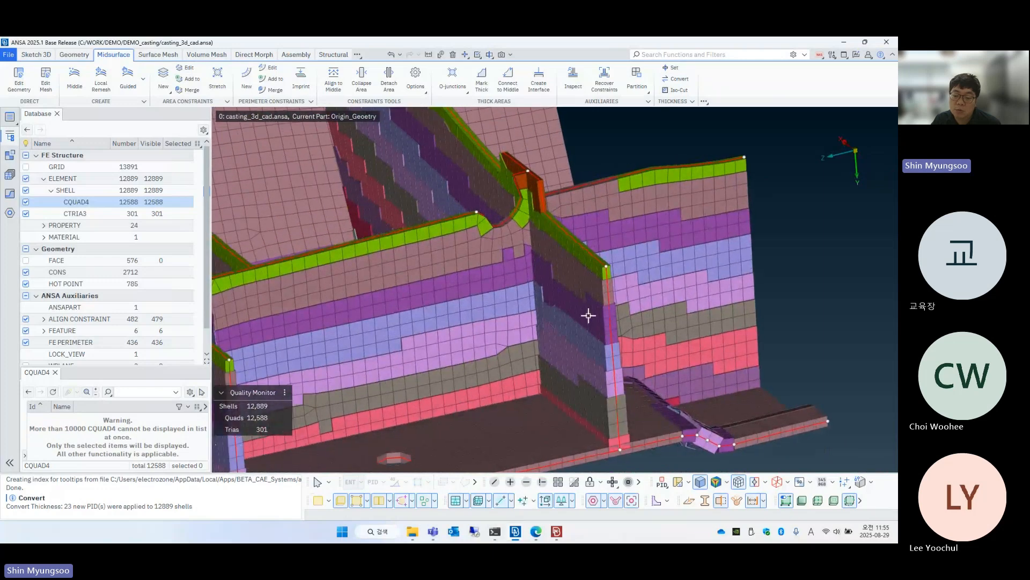